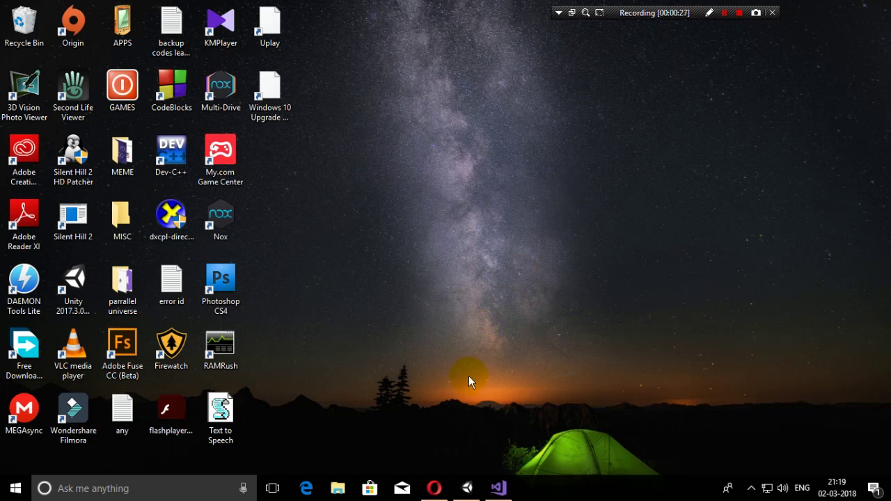
Switch to the Opera browser and review the drawn winners of the Unity Paid Assets Giveaway, then minimise the window.
{"action": "left_click", "coordinate": [434, 488]}
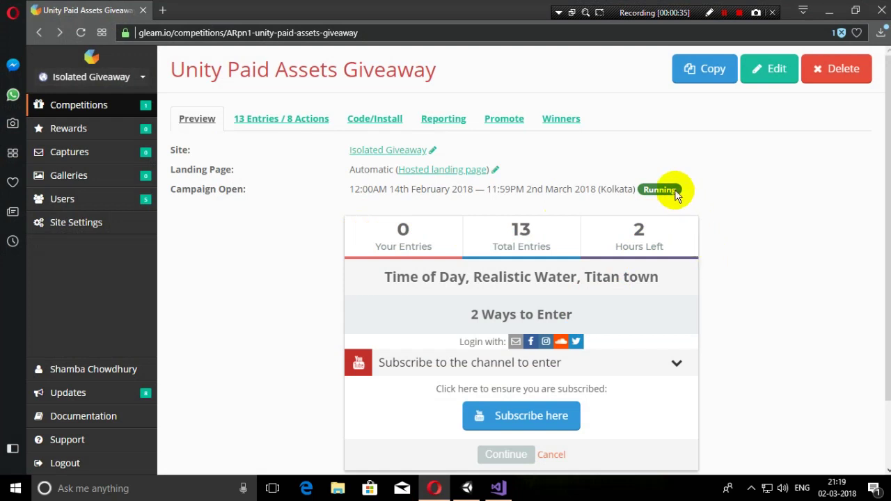
{"action": "left_click", "coordinate": [578, 131]}
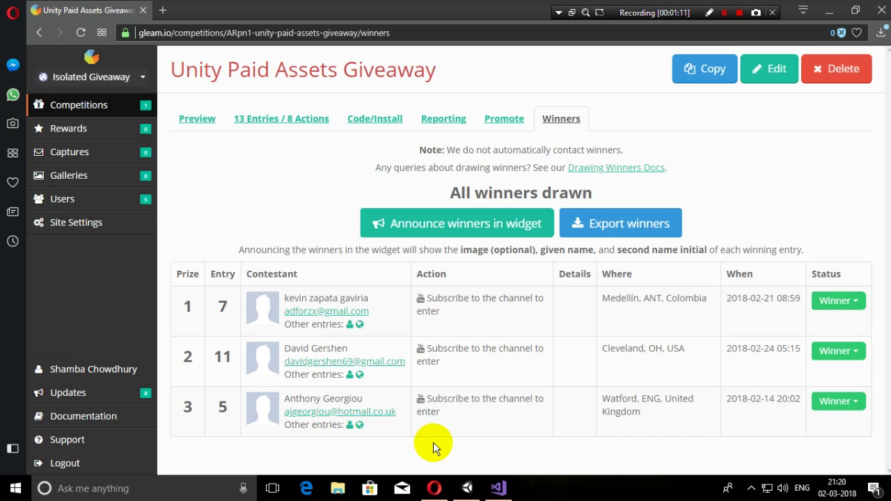
{"action": "left_click", "coordinate": [828, 10]}
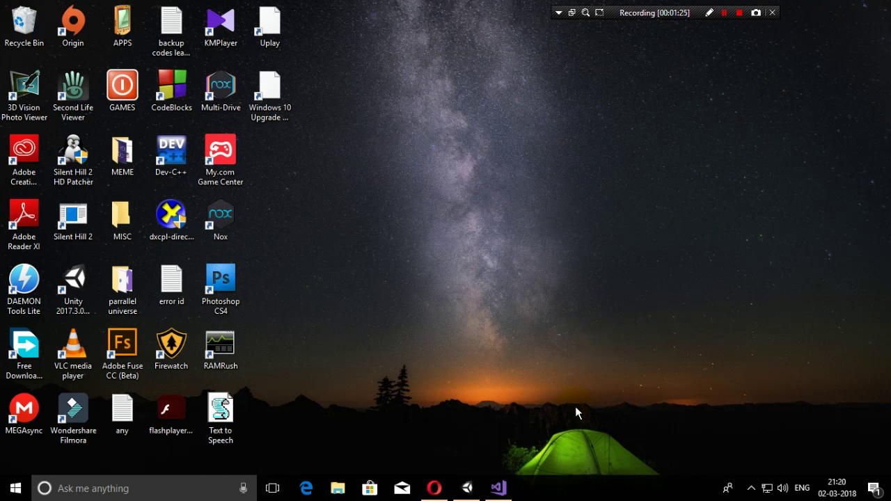
Switch to the Unity editor with the Copy of DL scene of the Dancing Line project.
{"action": "left_click", "coordinate": [481, 492]}
{"action": "left_click", "coordinate": [453, 230]}
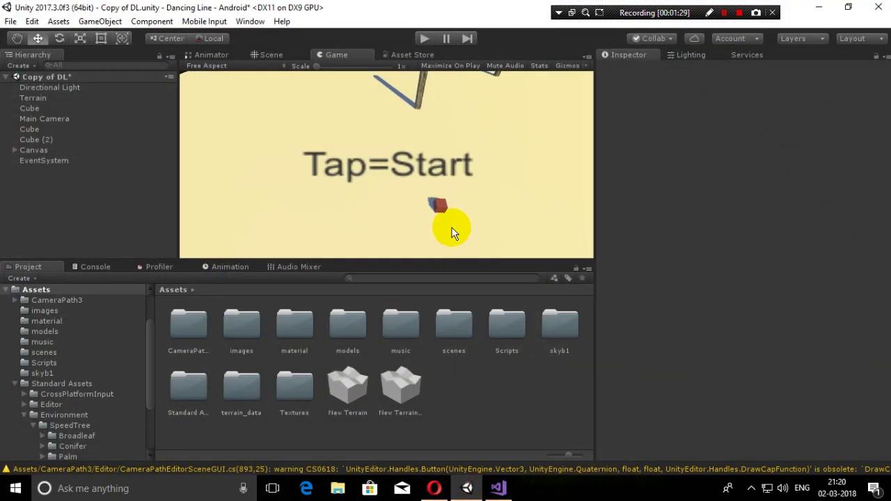
{"action": "left_click", "coordinate": [377, 210]}
{"action": "left_click", "coordinate": [207, 147]}
{"action": "left_click", "coordinate": [489, 202]}
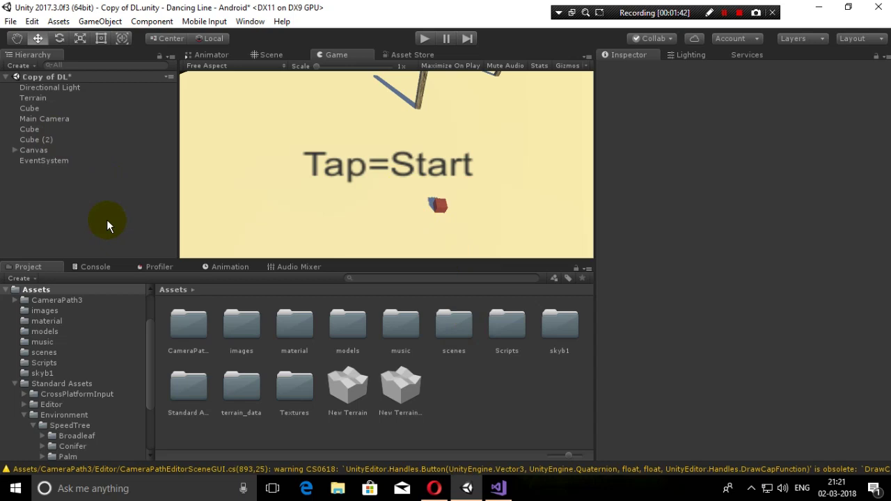
Create an empty child object under Main Camera and name it Music.
{"action": "left_click", "coordinate": [60, 123]}
{"action": "right_click", "coordinate": [60, 124]}
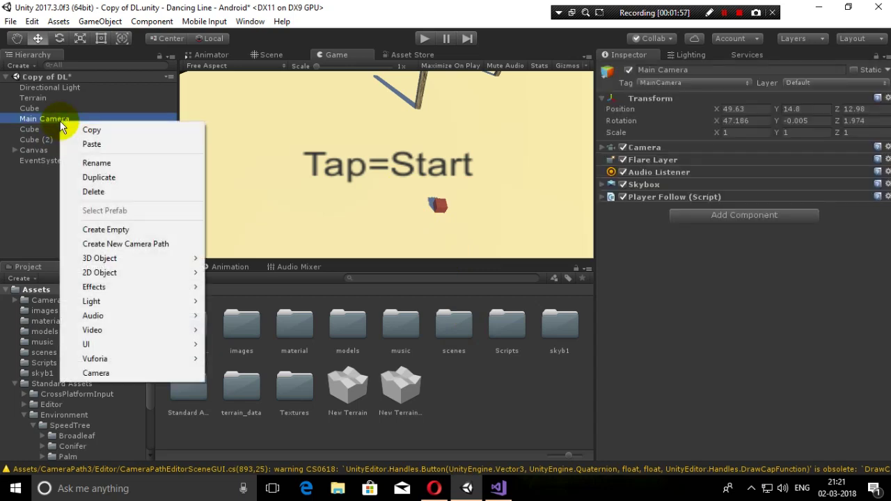
{"action": "left_click", "coordinate": [115, 229]}
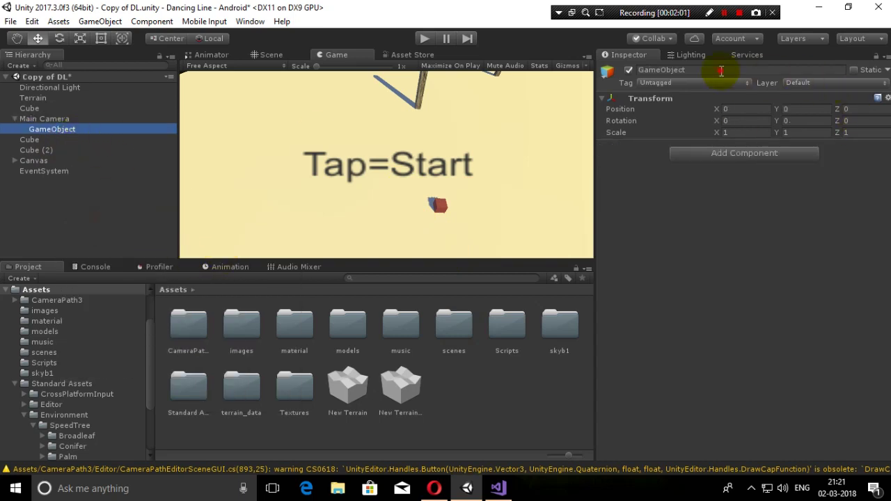
{"action": "left_click", "coordinate": [721, 73]}
{"action": "type", "text": "Music"}
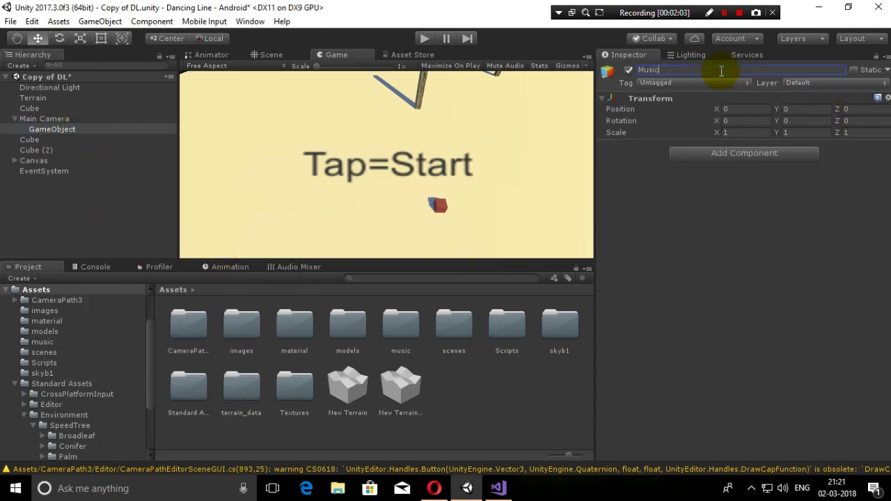
{"action": "key", "text": "Return"}
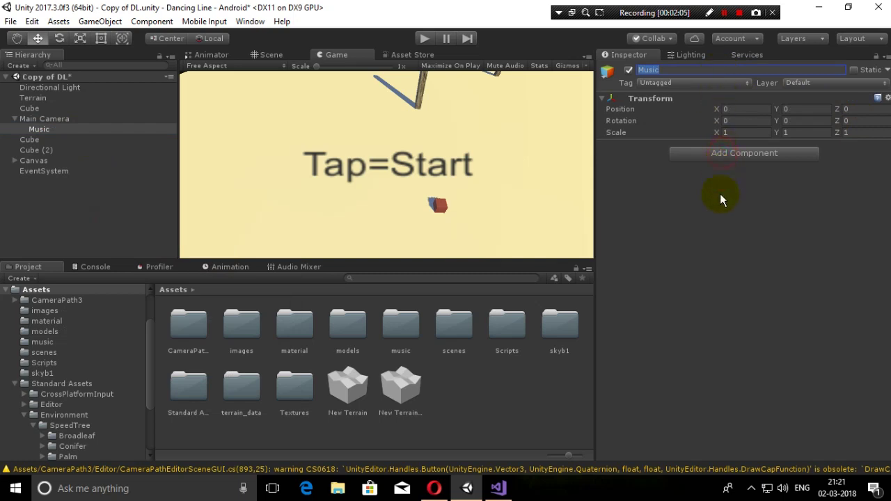
Add an Audio Source component to the Music object.
{"action": "left_click", "coordinate": [710, 153]}
{"action": "type", "text": "audio"}
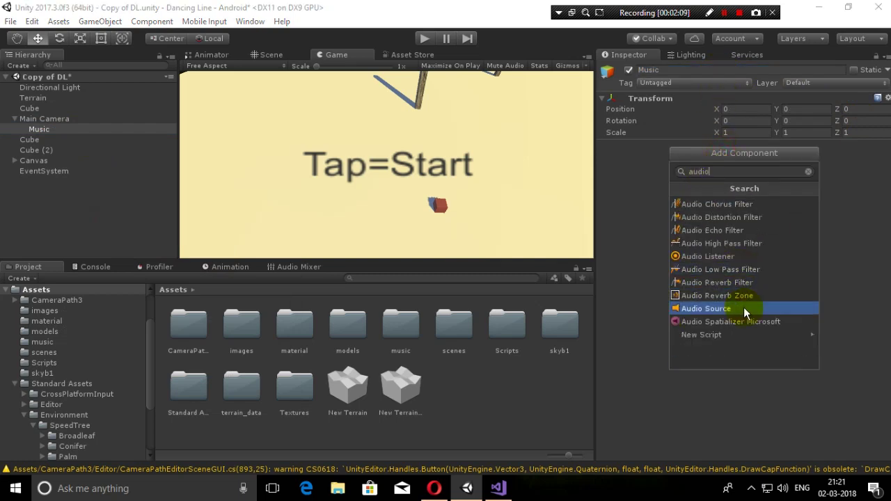
{"action": "left_click", "coordinate": [745, 308]}
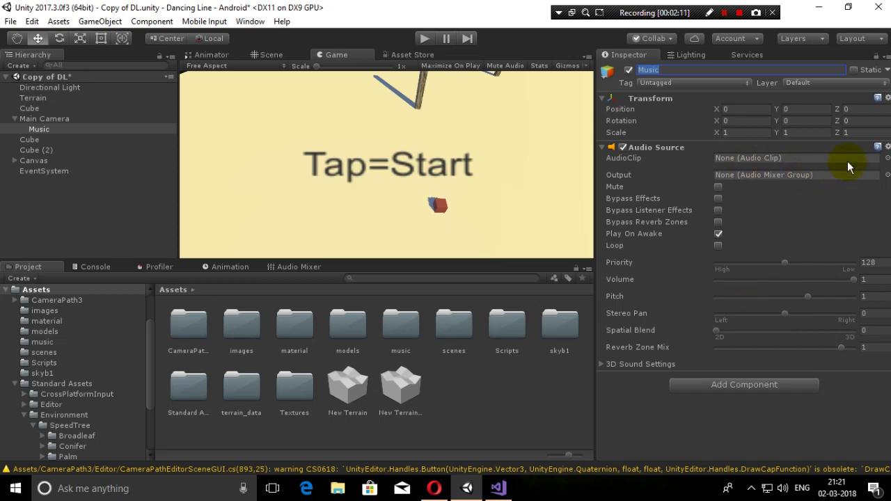
Assign the Pelican-Bay-Tiki-Party clip to the Audio Source and deactivate the Music object.
{"action": "left_click", "coordinate": [886, 158]}
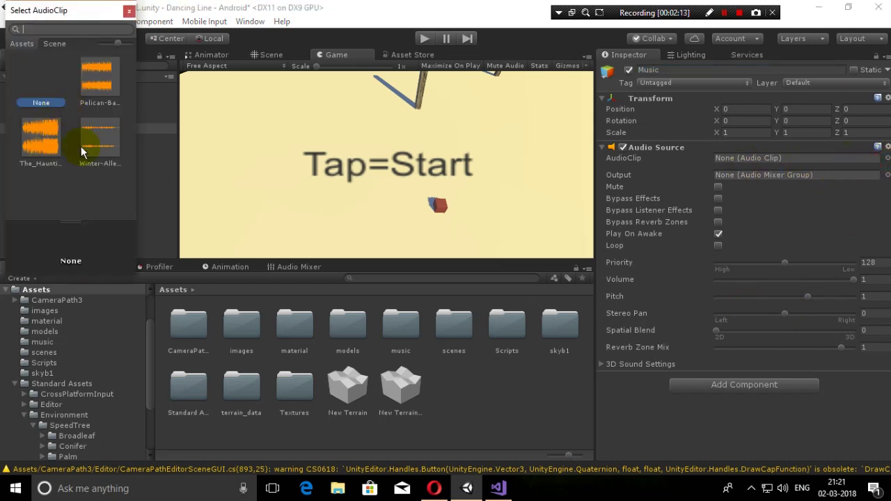
{"action": "left_click", "coordinate": [98, 78]}
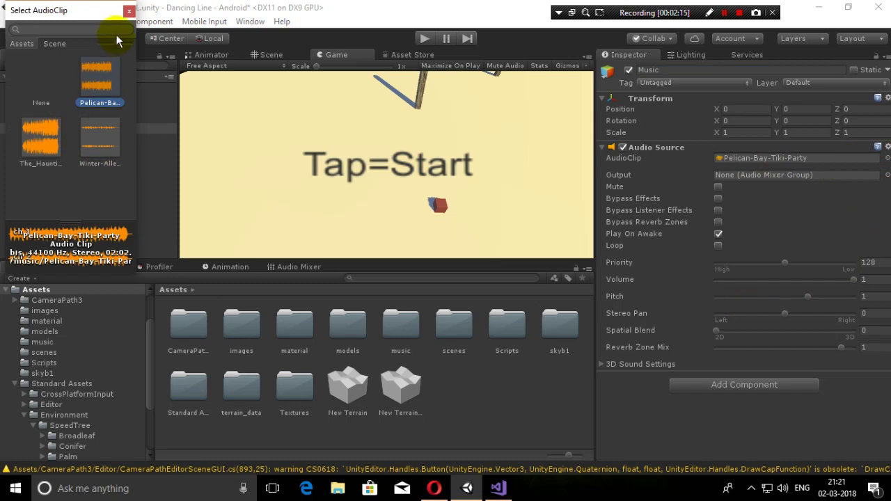
{"action": "left_click", "coordinate": [129, 12]}
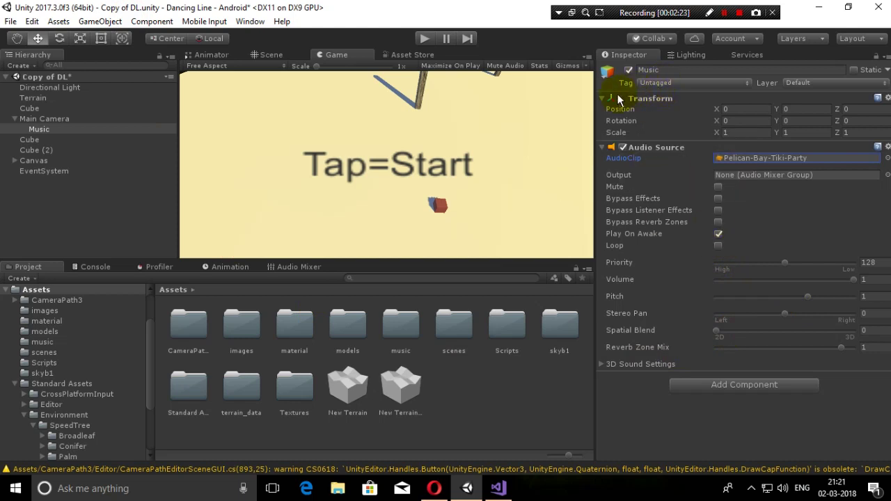
{"action": "left_click", "coordinate": [628, 69]}
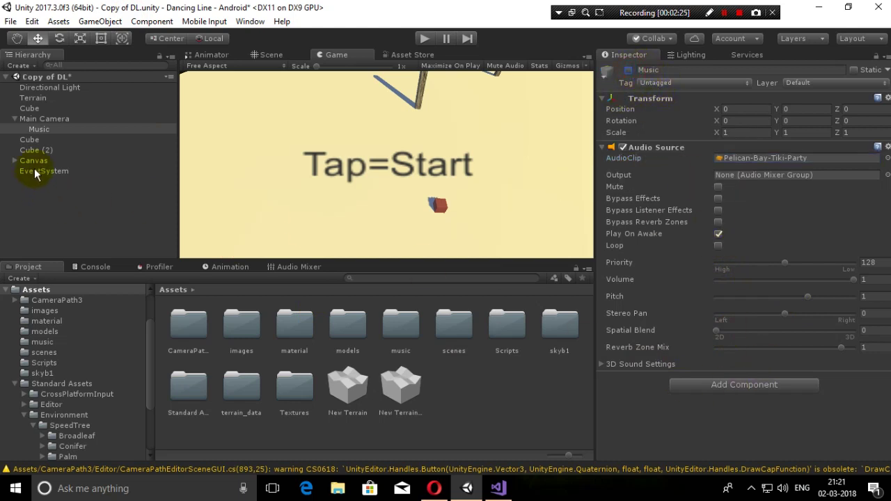
{"action": "left_click", "coordinate": [48, 118]}
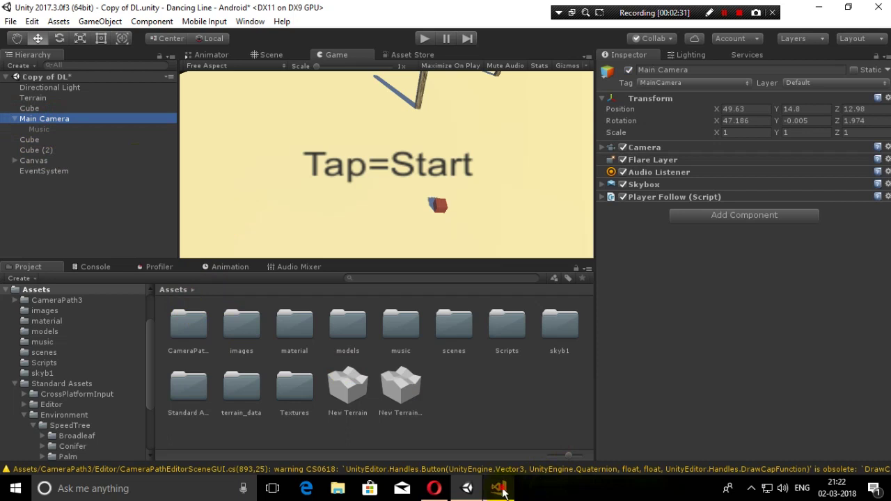
Switch to Visual Studio and declare "public GameObject music;" below the Started variable in CubeMovement.cs.
{"action": "left_click", "coordinate": [498, 488]}
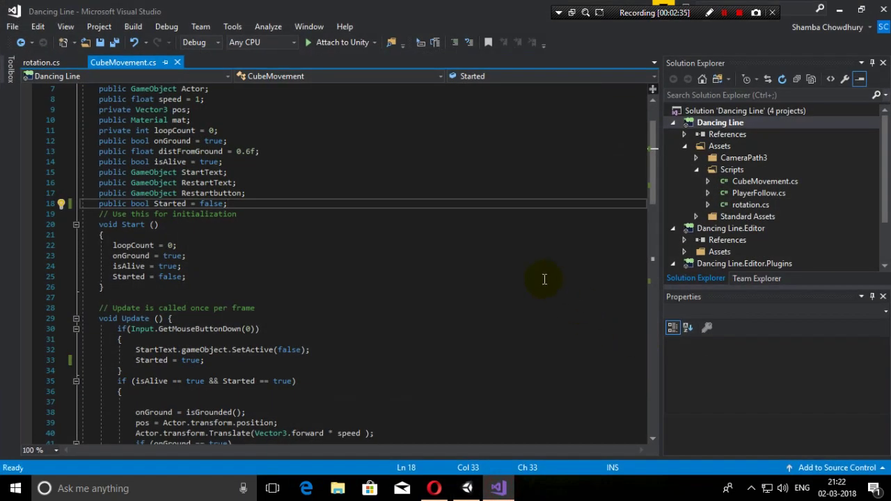
{"action": "key", "text": "Return"}
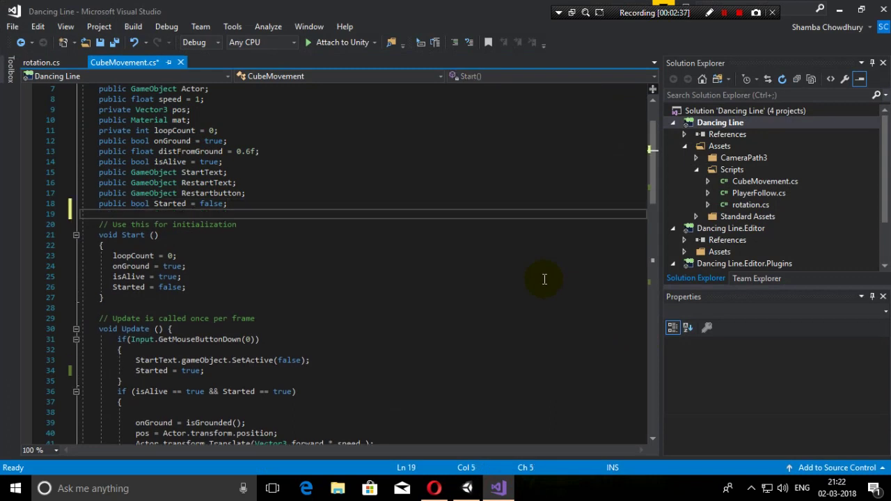
{"action": "type", "text": "public"}
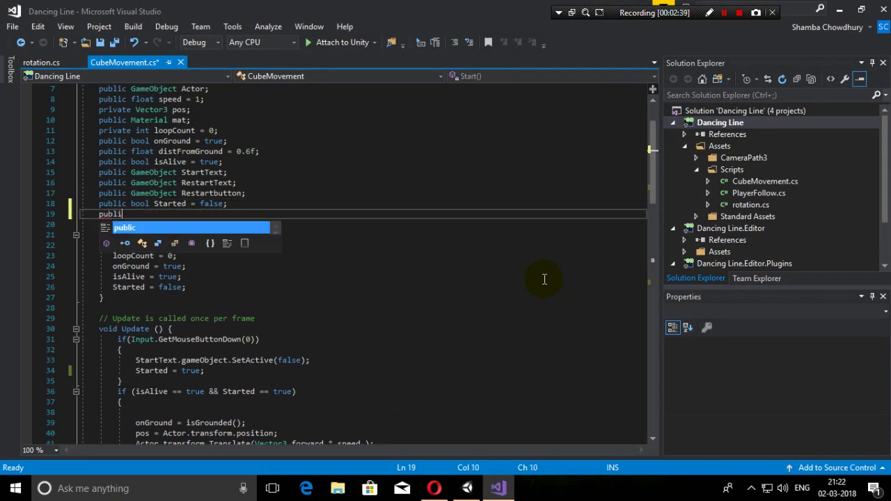
{"action": "key", "text": "Escape"}
{"action": "type", "text": "GameObject"}
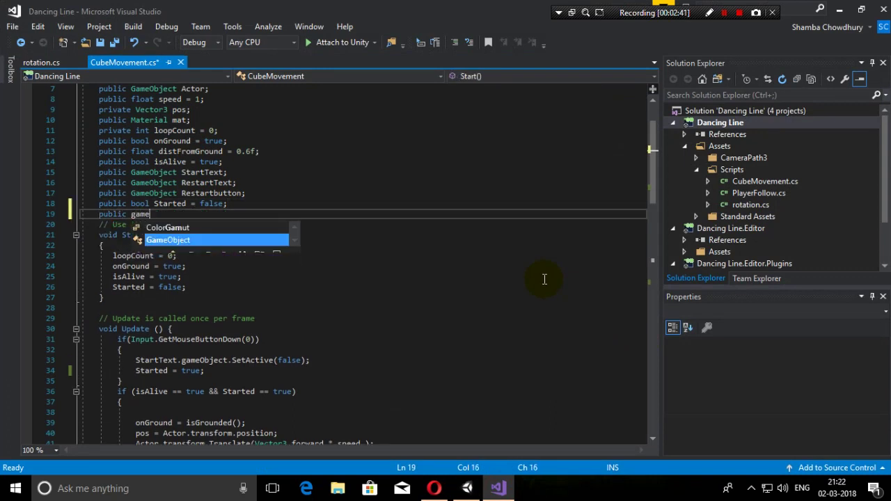
{"action": "type", "text": " music;"}
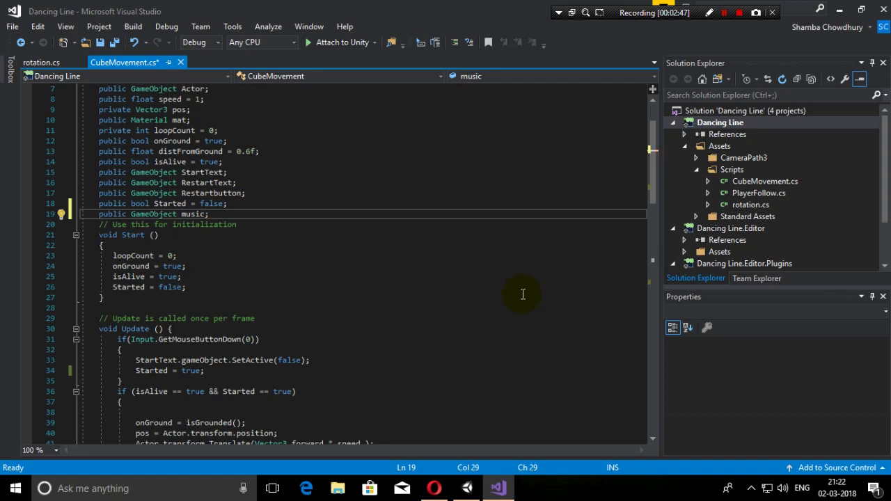
Add "music.gameObject.SetActive(true);" after "Started = true;" in Update's mouse-down block and save the script.
{"action": "scroll", "coordinate": [372, 332], "scroll_direction": "down", "scroll_amount": 2}
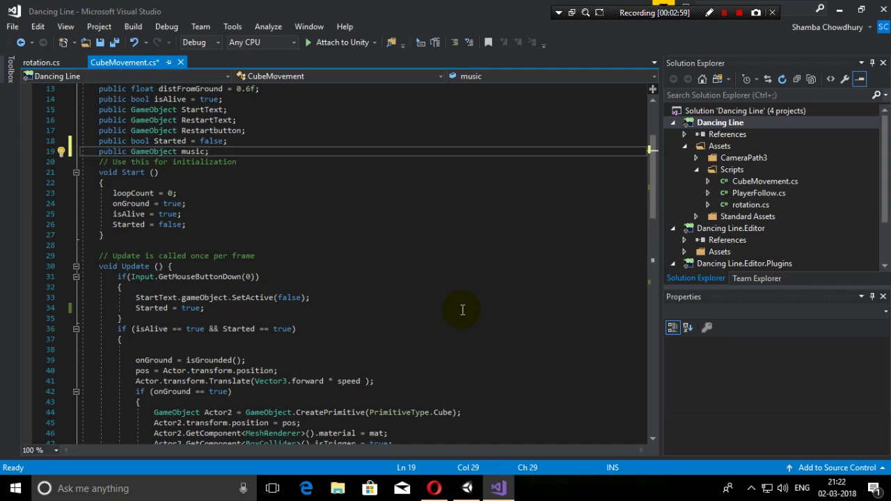
{"action": "left_click", "coordinate": [213, 308]}
{"action": "key", "text": "Return"}
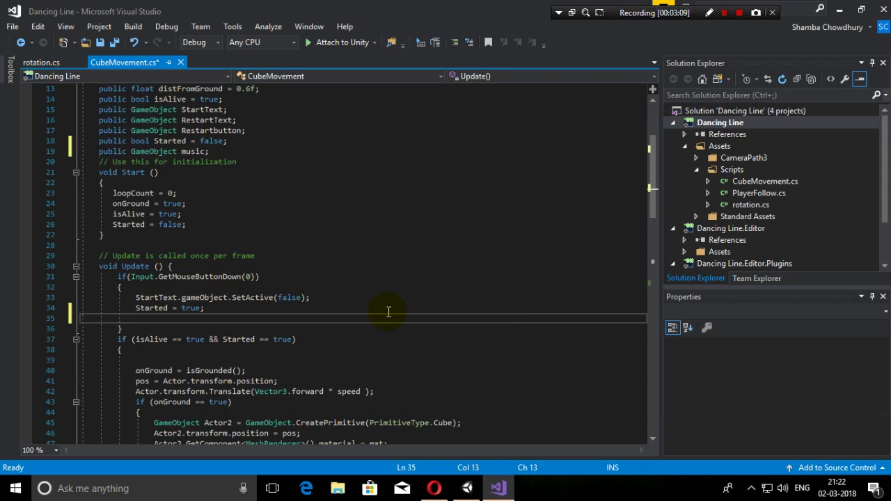
{"action": "type", "text": "music"}
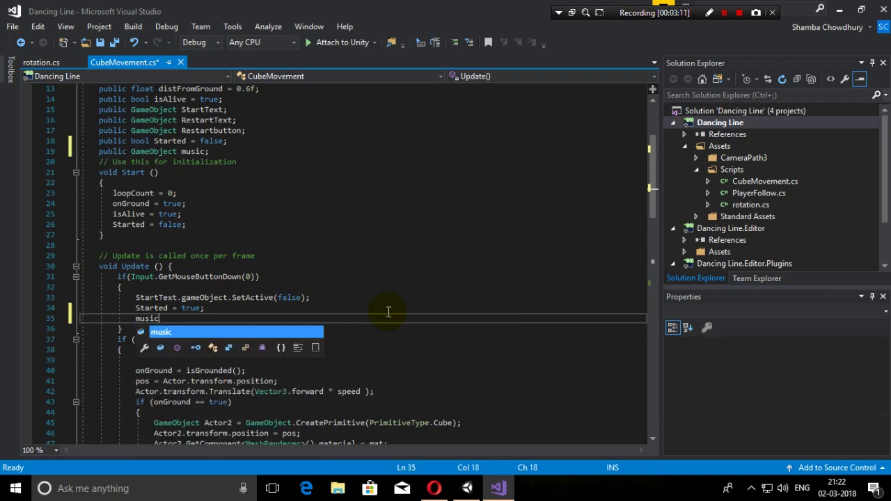
{"action": "type", "text": ".gameObject"}
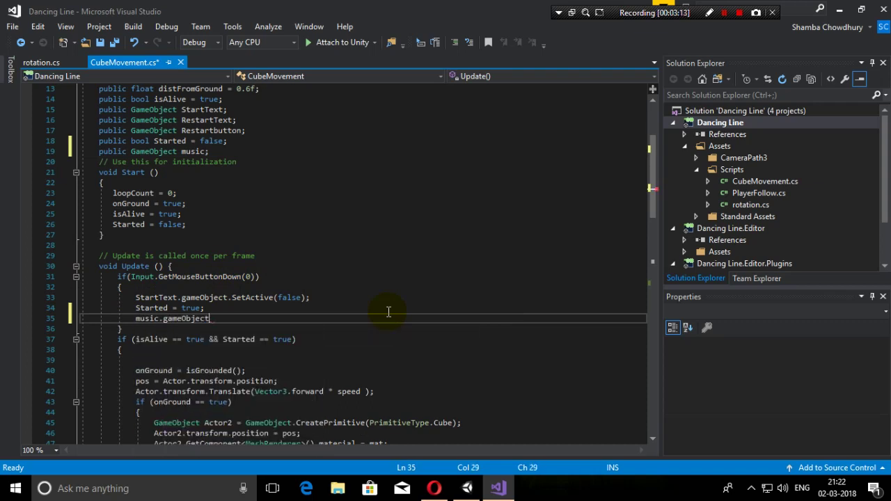
{"action": "type", "text": ".SetActive"}
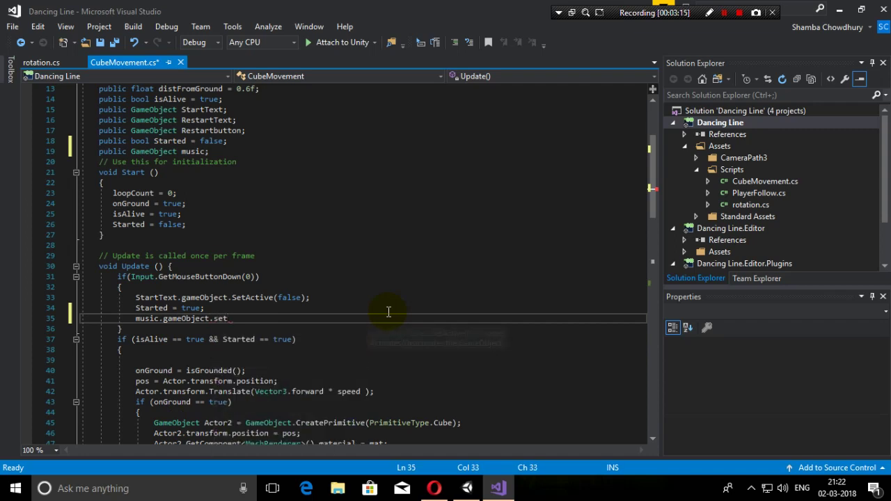
{"action": "type", "text": "(true"}
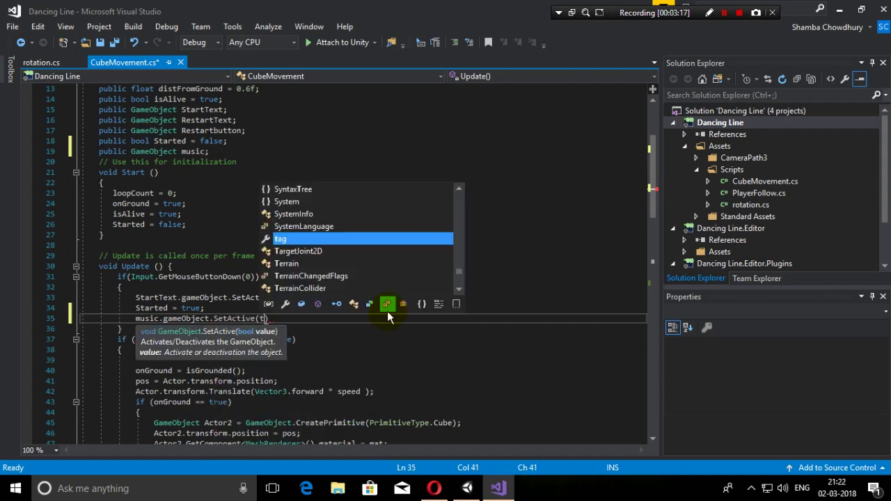
{"action": "type", "text": ");"}
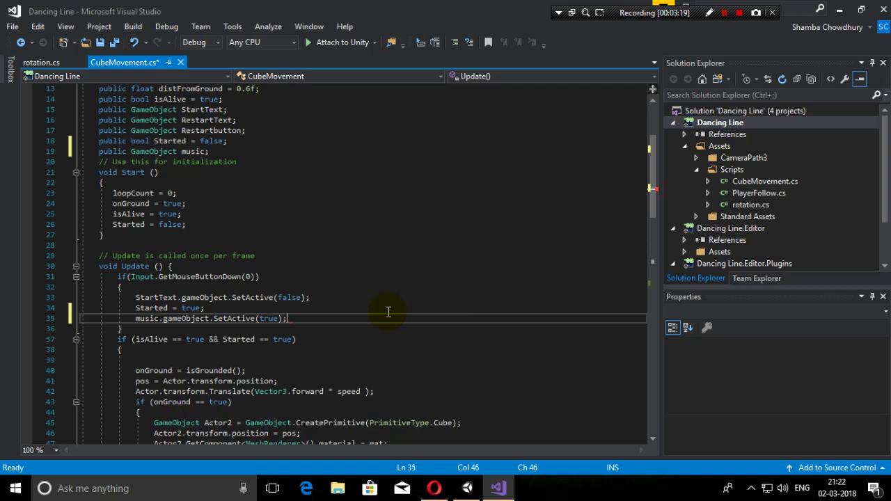
{"action": "key", "text": "ctrl+s"}
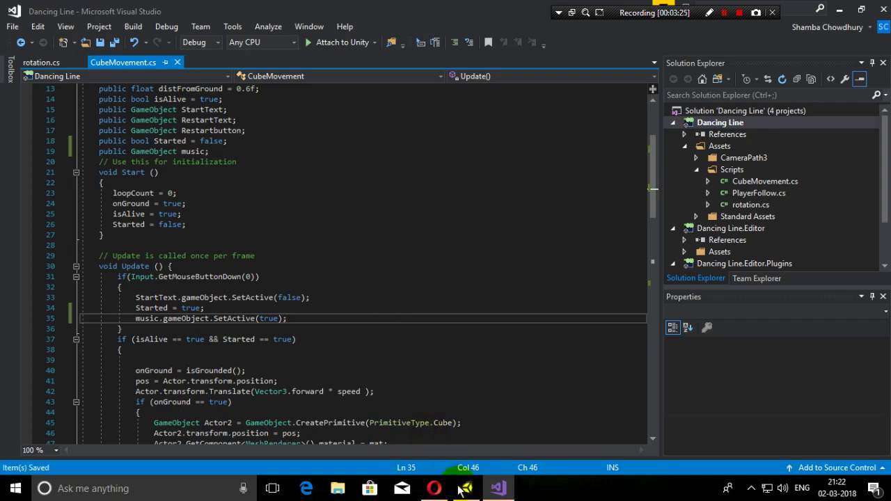
Back in Unity, assign the Music object to the Music variable of the player Cube's Cube Movement script.
{"action": "left_click", "coordinate": [465, 489]}
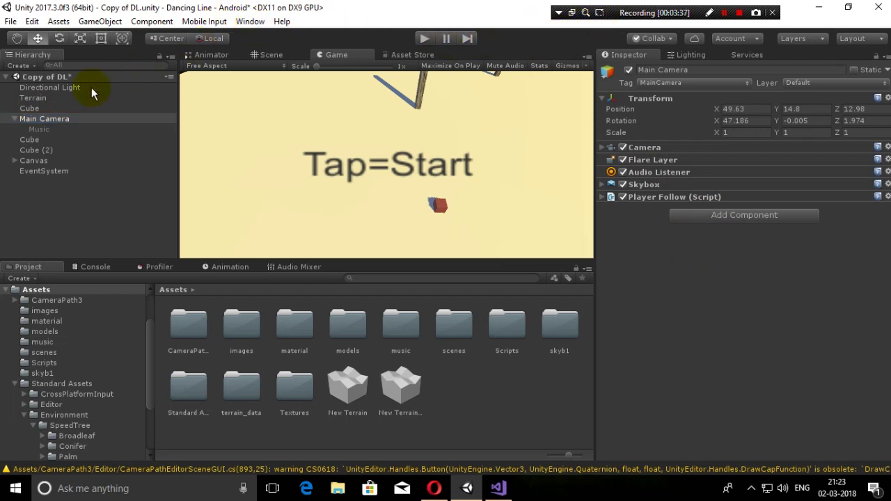
{"action": "left_click", "coordinate": [30, 108]}
{"action": "scroll", "coordinate": [793, 390], "scroll_direction": "down", "scroll_amount": 1}
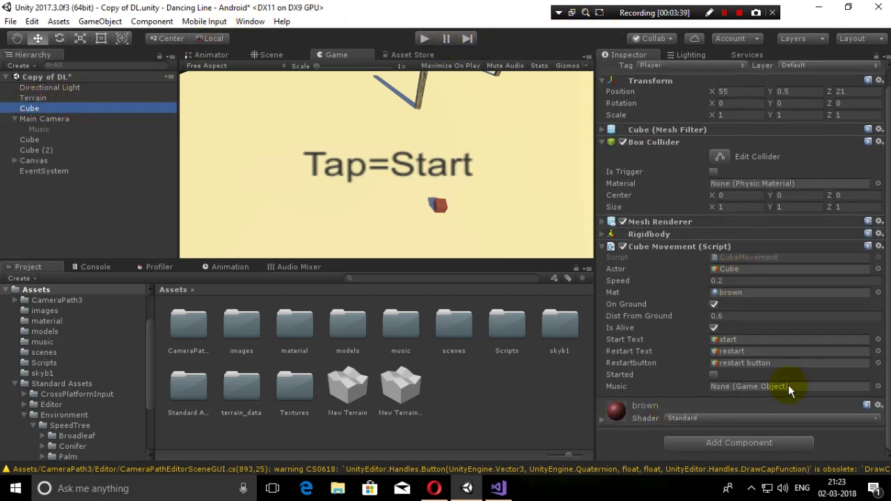
{"action": "left_click_drag", "start_coordinate": [39, 129], "coordinate": [762, 387]}
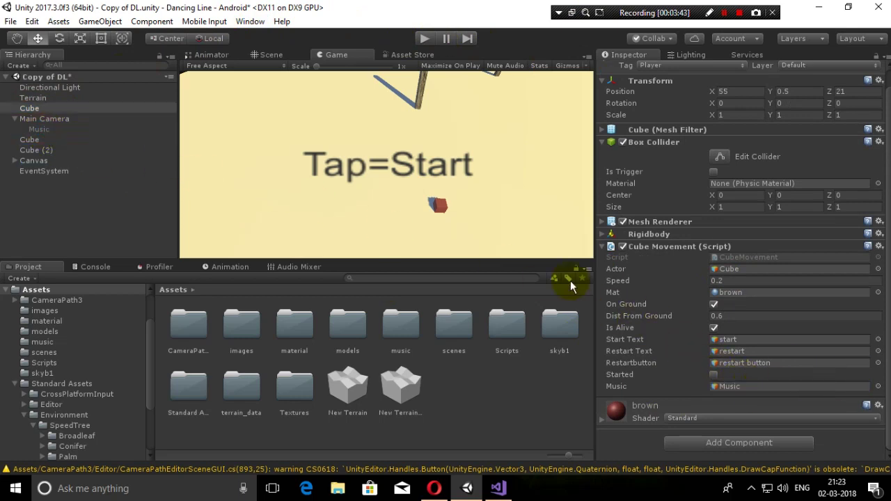
Play-test the game: tap to start, steer the line through several turns, and stop play mode.
{"action": "left_click", "coordinate": [424, 39]}
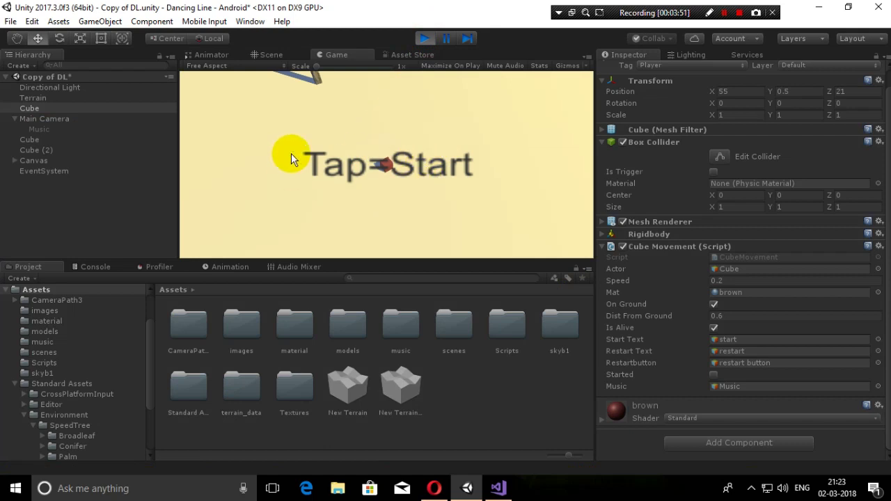
{"action": "left_click", "coordinate": [412, 183]}
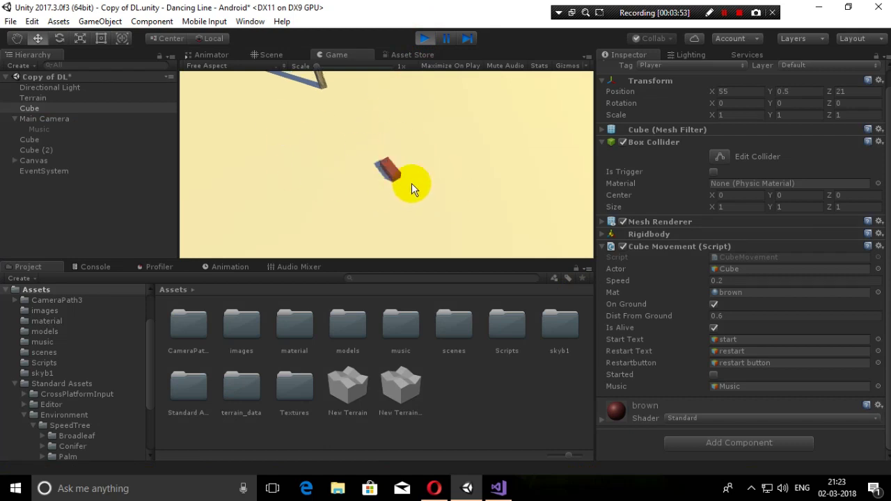
{"action": "left_click", "coordinate": [411, 183]}
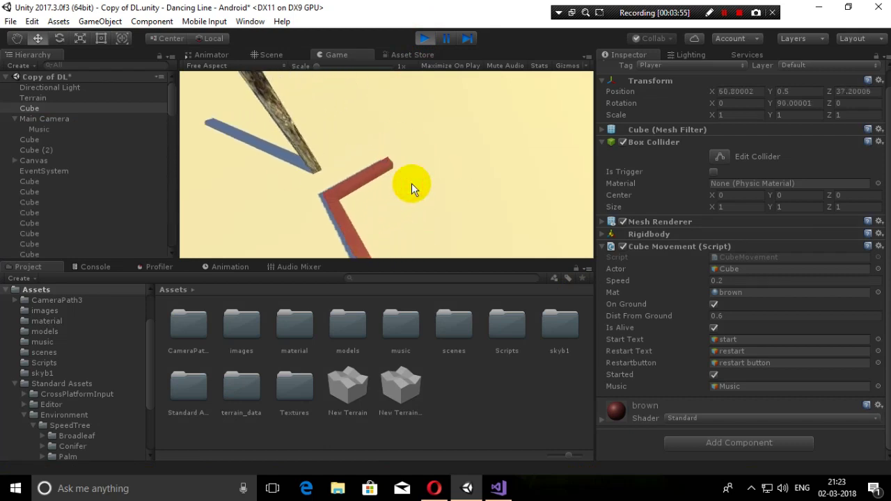
{"action": "left_click", "coordinate": [411, 183]}
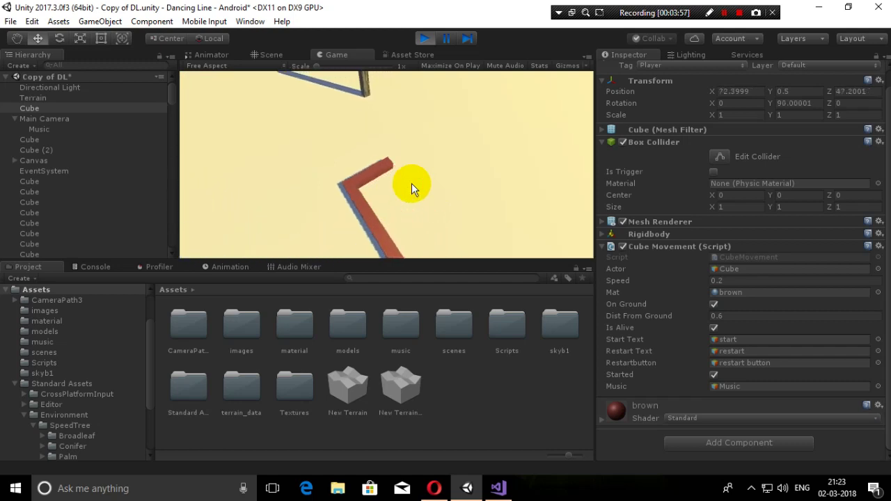
{"action": "left_click", "coordinate": [411, 183]}
{"action": "left_click", "coordinate": [411, 183]}
{"action": "left_click", "coordinate": [426, 39]}
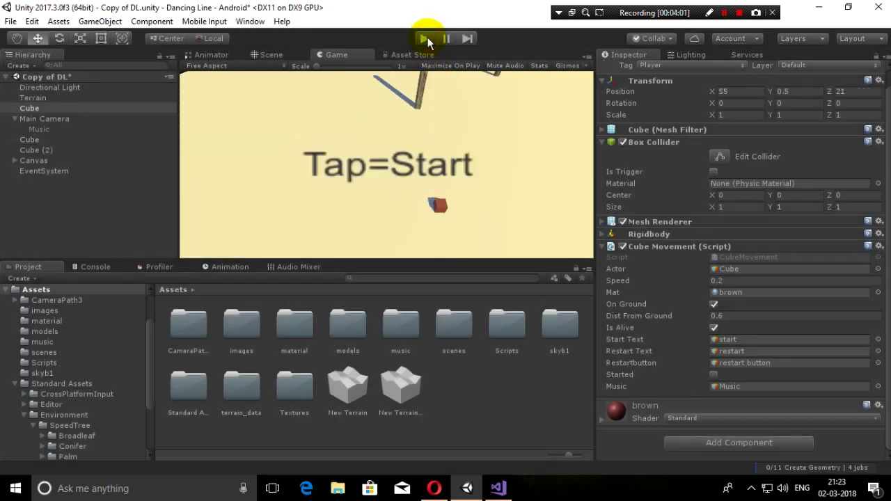
Run the game again, let the line crash into the obstacle, tap to restart, and exit play mode.
{"action": "left_click", "coordinate": [425, 39]}
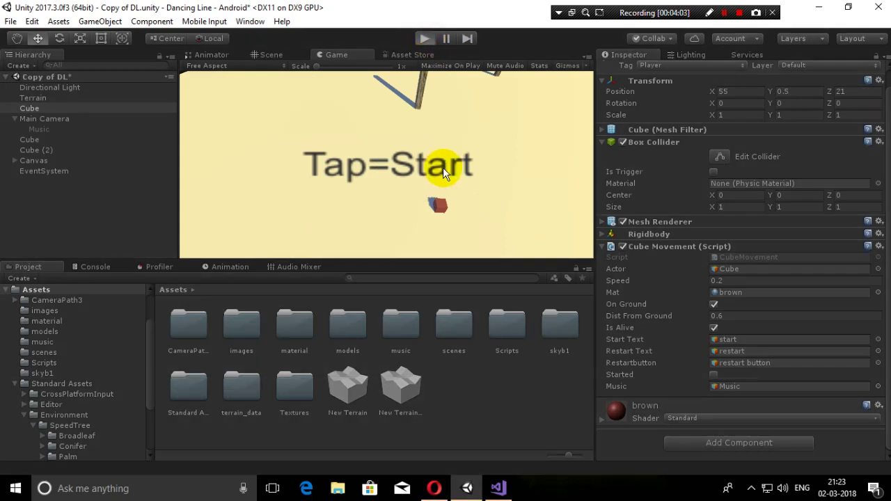
{"action": "left_click", "coordinate": [443, 169]}
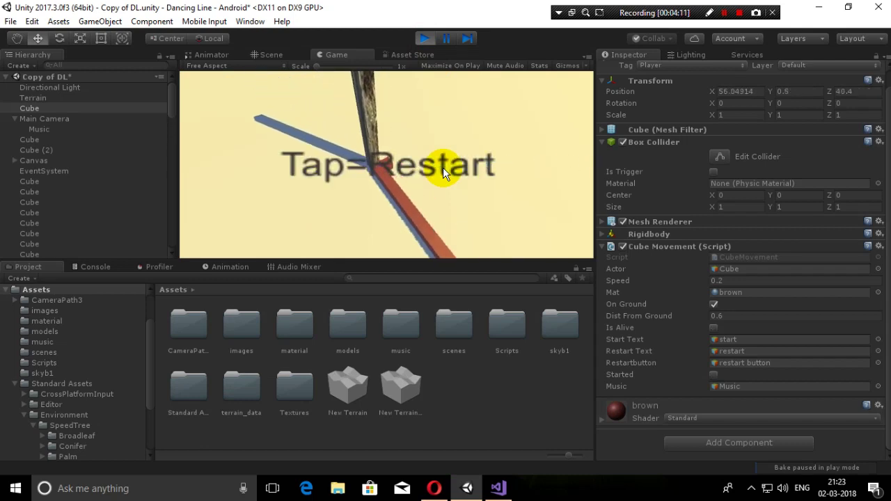
{"action": "left_click", "coordinate": [442, 167]}
{"action": "left_click", "coordinate": [426, 39]}
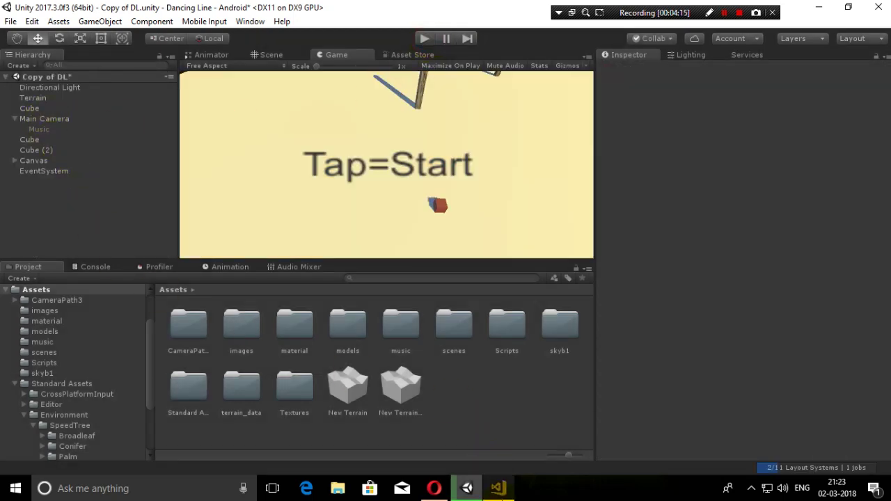
In Visual Studio, add "music.gameObject.SetActive(false);" after "Started = false;" in OnCollisionEnter of CubeMovement.cs and save the script.
{"action": "left_click", "coordinate": [498, 488]}
{"action": "scroll", "coordinate": [348, 352], "scroll_direction": "down", "scroll_amount": 12}
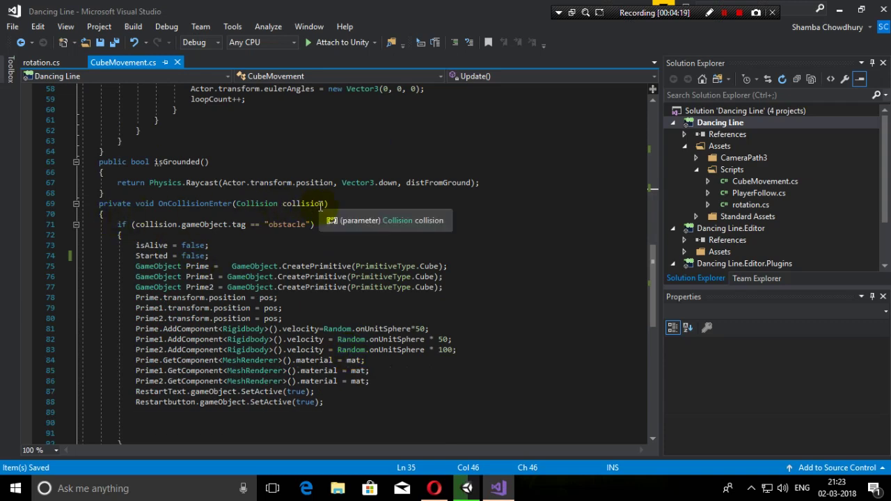
{"action": "left_click", "coordinate": [216, 256]}
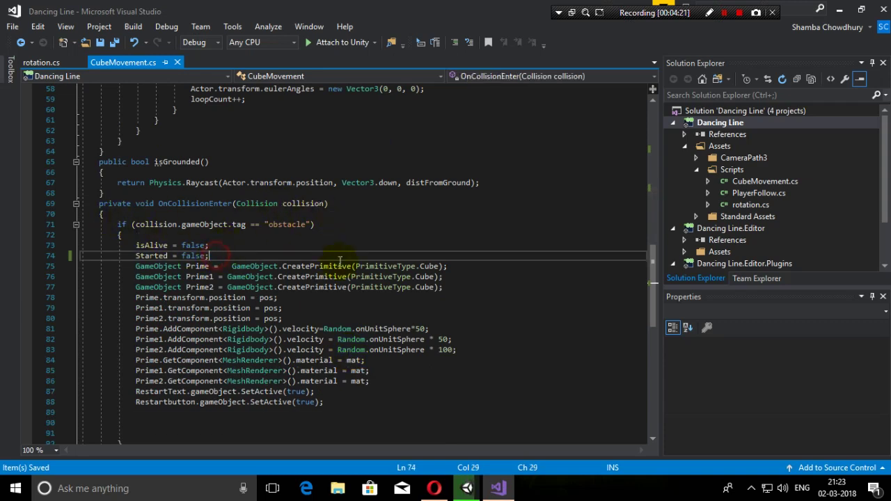
{"action": "key", "text": "Return"}
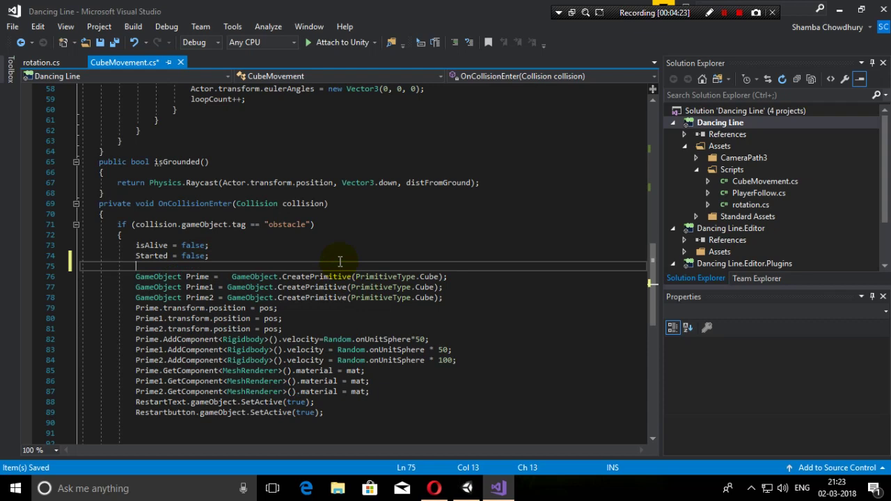
{"action": "type", "text": "music."}
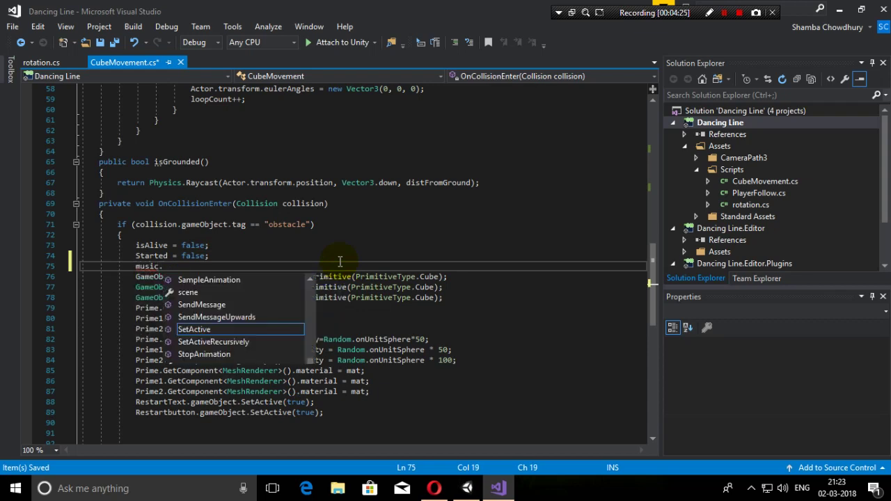
{"action": "type", "text": "gameObject.SetActive("}
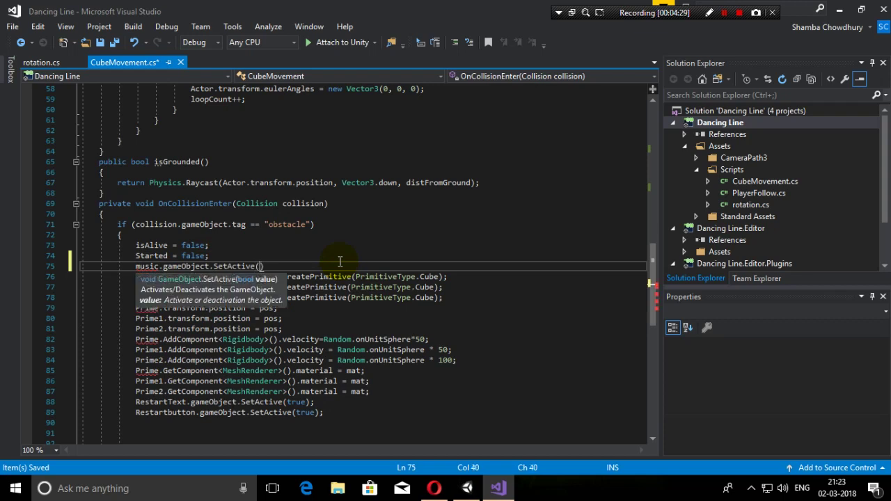
{"action": "type", "text": "false);"}
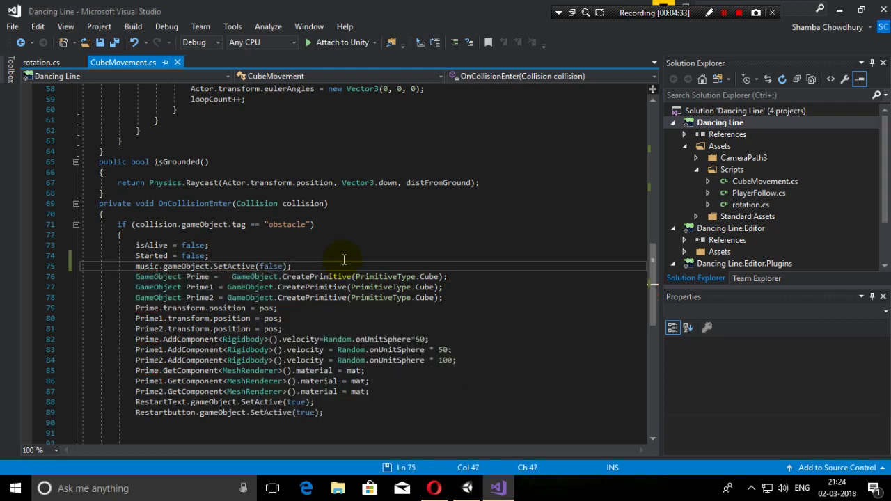
Return to Unity and play-test the music cutoff by crashing into the obstacle and restarting, ending play mode.
{"action": "left_click", "coordinate": [467, 488]}
{"action": "left_click", "coordinate": [423, 38]}
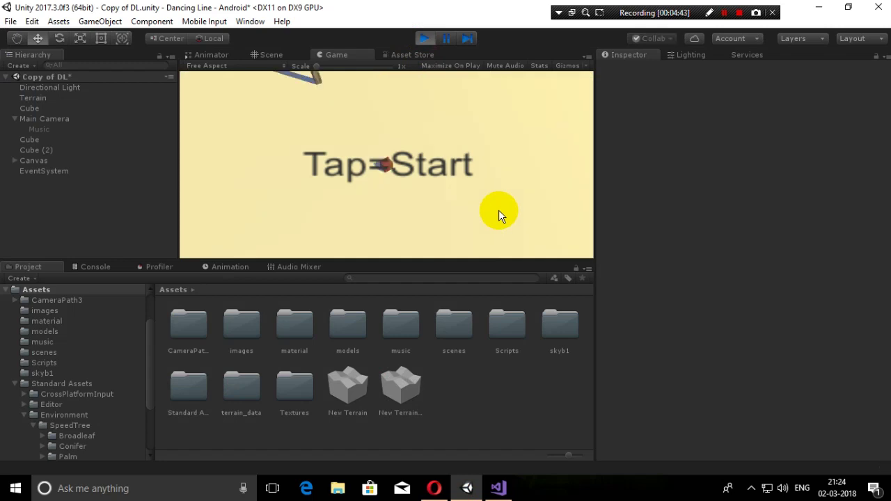
{"action": "left_click", "coordinate": [498, 211]}
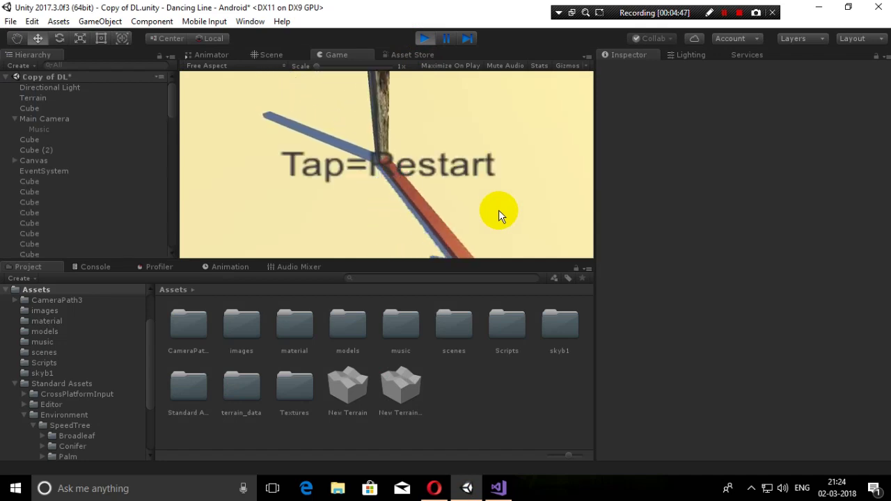
{"action": "left_click", "coordinate": [498, 211]}
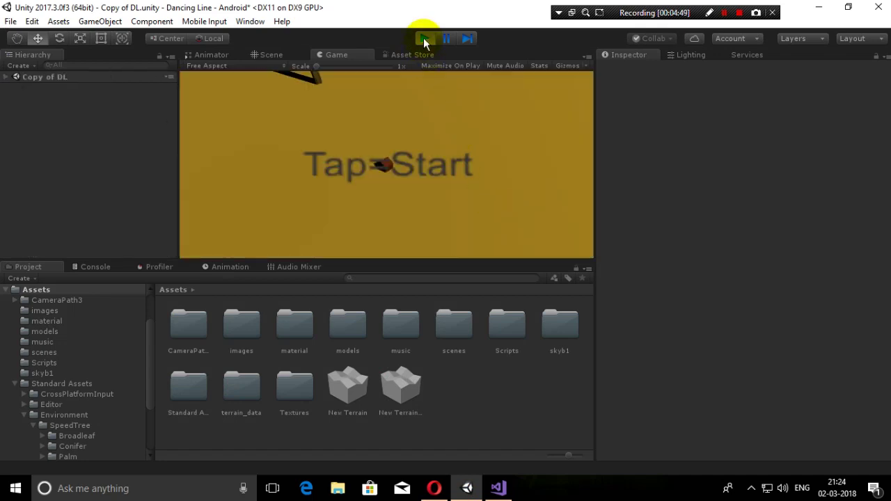
{"action": "left_click", "coordinate": [423, 38]}
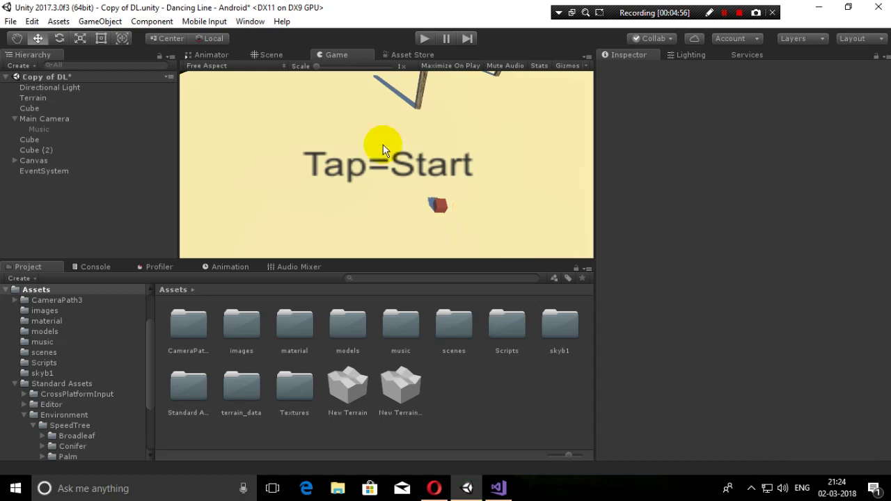
In the Scene view near the player cube, create a new 3D Cube at the root of the hierarchy.
{"action": "left_click", "coordinate": [277, 55]}
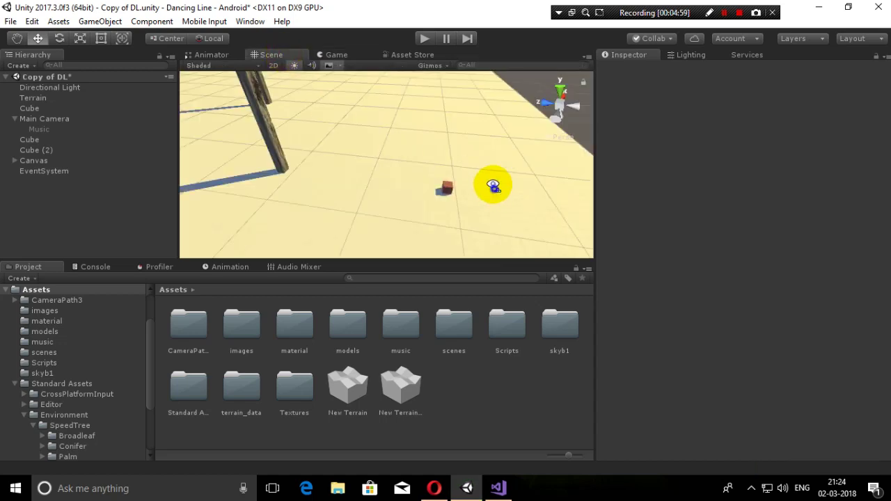
{"action": "mouse_move", "coordinate": [489, 177]}
{"action": "right_mouse_down"}
{"action": "mouse_move", "coordinate": [477, 119]}
{"action": "mouse_move", "coordinate": [509, 133]}
{"action": "mouse_move", "coordinate": [500, 155]}
{"action": "mouse_move", "coordinate": [464, 133]}
{"action": "mouse_move", "coordinate": [492, 160]}
{"action": "right_mouse_up"}
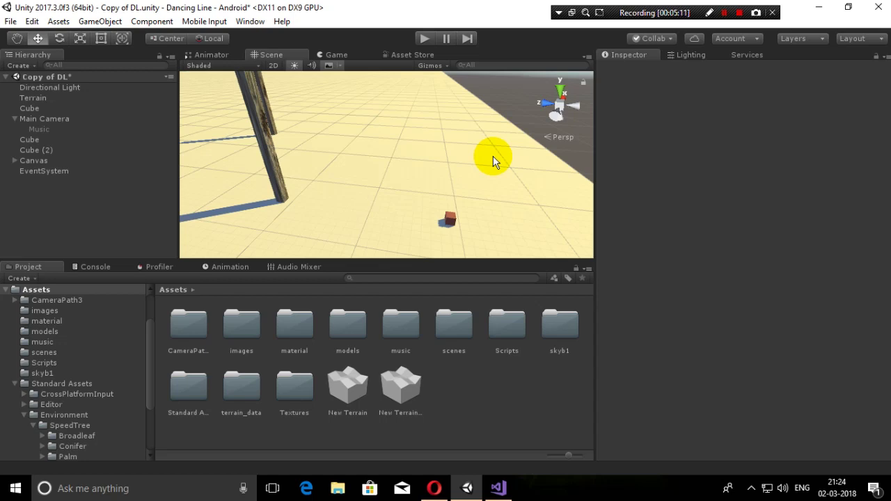
{"action": "left_click", "coordinate": [14, 119]}
{"action": "right_click_drag", "start_coordinate": [404, 189], "coordinate": [271, 116]}
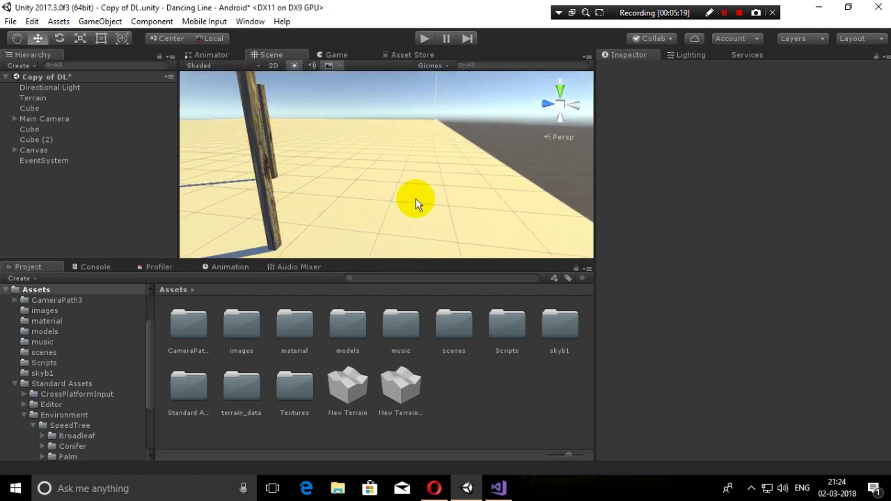
{"action": "right_click_drag", "start_coordinate": [420, 192], "coordinate": [445, 243]}
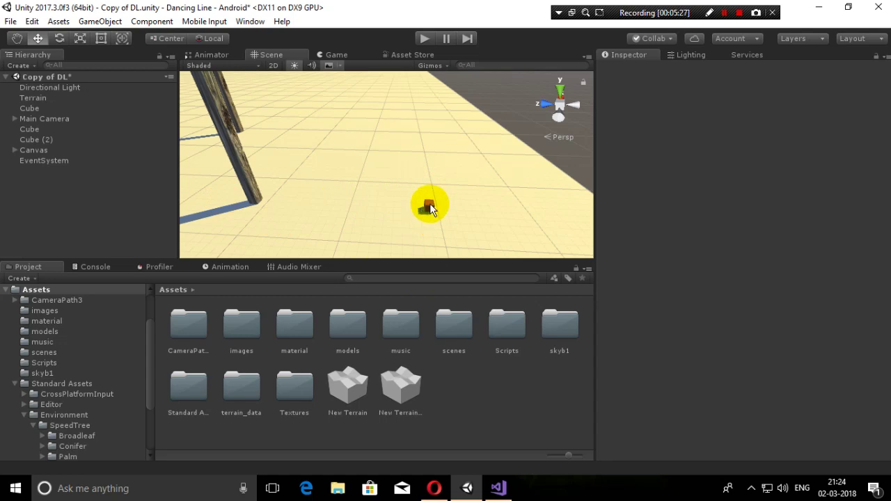
{"action": "right_click", "coordinate": [82, 200]}
{"action": "mouse_move", "coordinate": [205, 332]}
{"action": "left_click", "coordinate": [258, 334]}
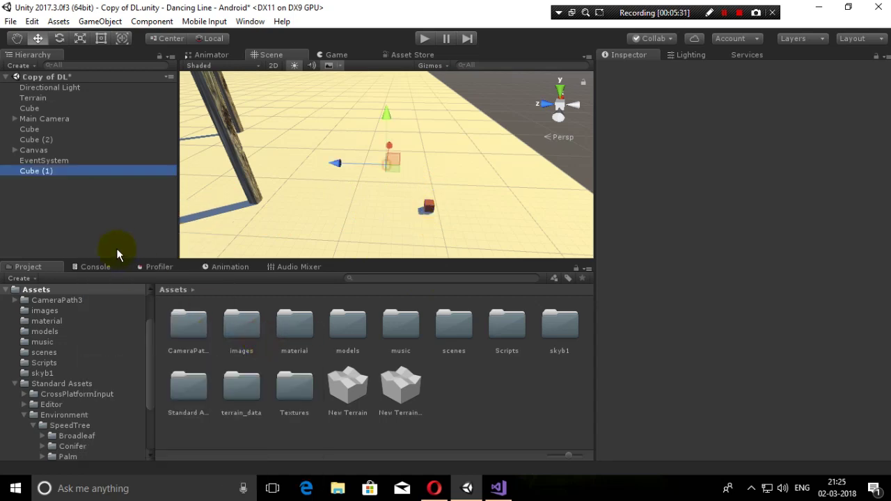
Using the player cube's position as reference, place the new cube ahead of it at X 55, Y 0.5 and Z about 24.41.
{"action": "left_click", "coordinate": [430, 209]}
{"action": "left_click", "coordinate": [754, 109]}
{"action": "left_click", "coordinate": [805, 111]}
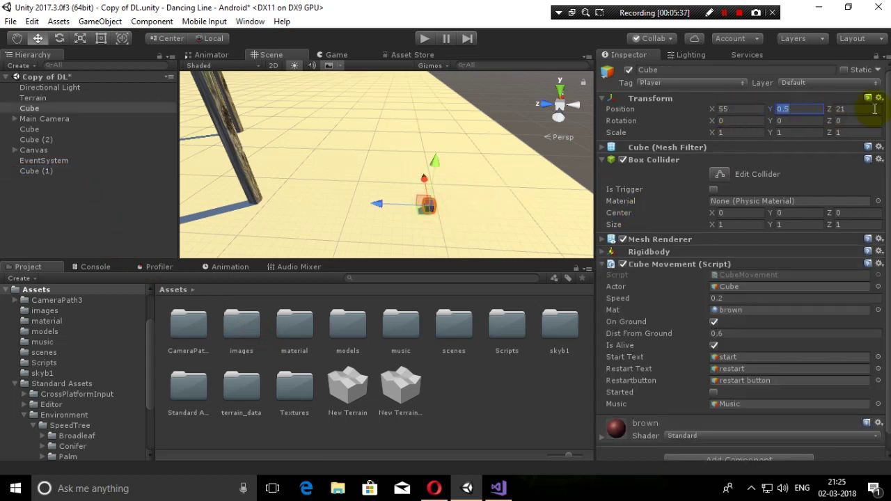
{"action": "left_click", "coordinate": [34, 171]}
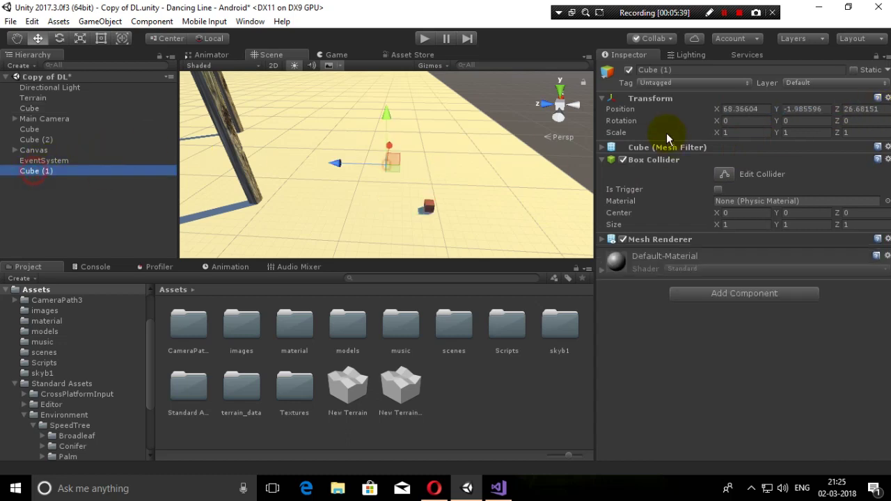
{"action": "left_click", "coordinate": [750, 111]}
{"action": "type", "text": "55"}
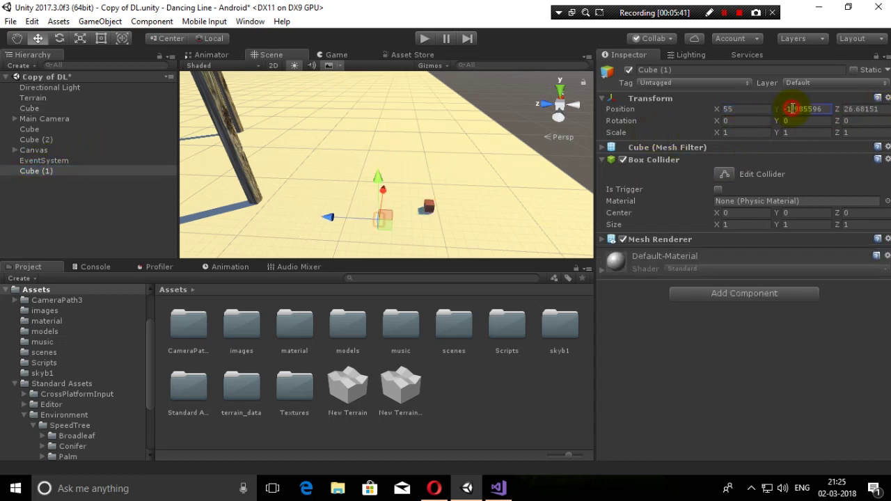
{"action": "left_click", "coordinate": [792, 109]}
{"action": "type", "text": "0"}
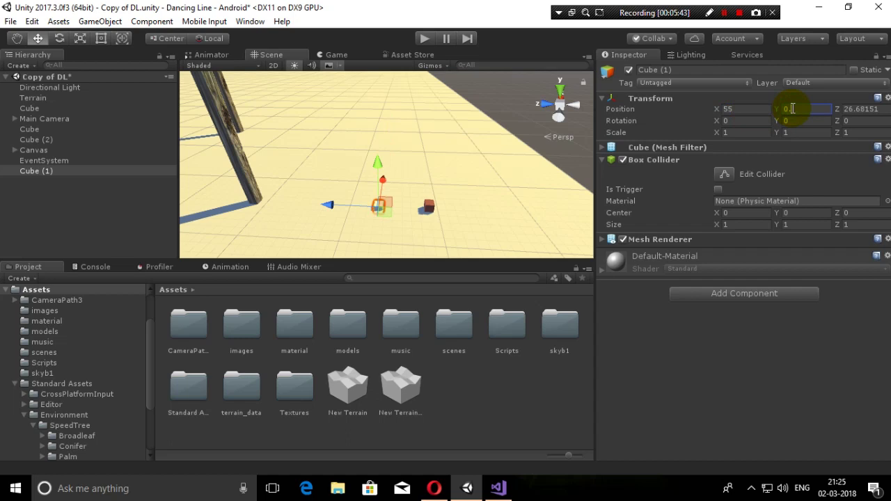
{"action": "type", "text": ".5"}
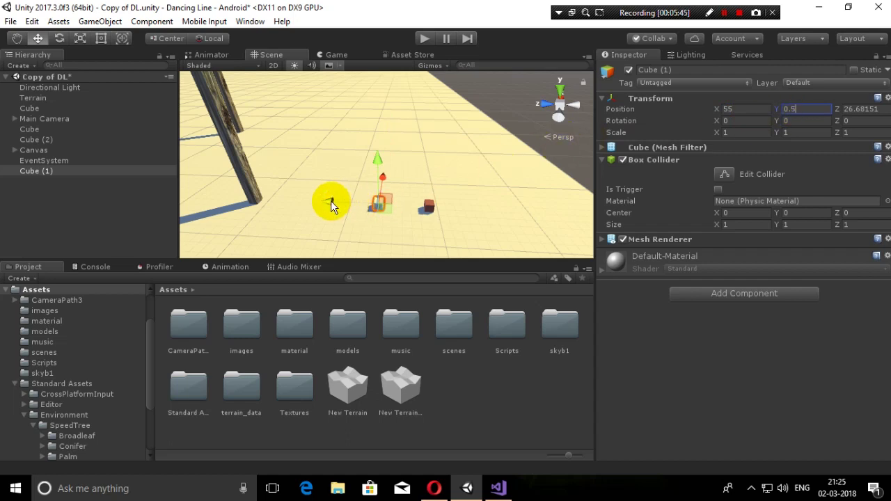
{"action": "key", "text": "Tab"}
{"action": "type", "text": "26"}
{"action": "left_click_drag", "start_coordinate": [339, 203], "coordinate": [350, 204]}
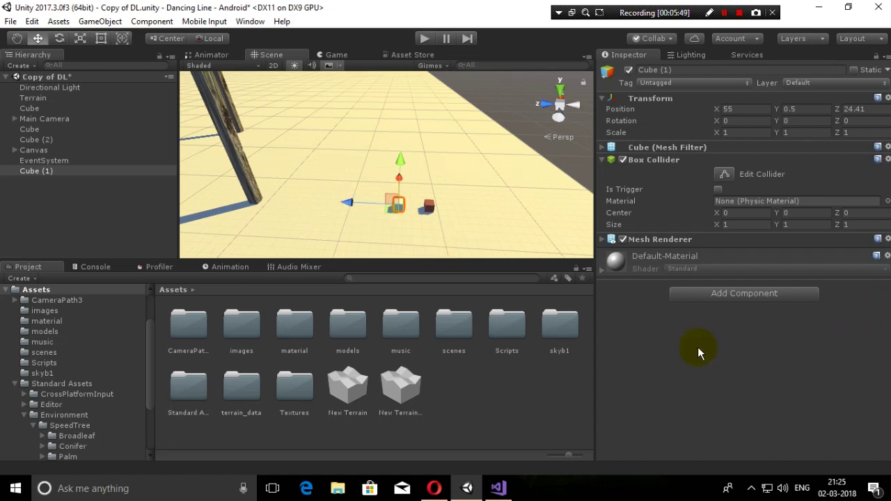
Disable the new cube's Mesh Renderer and give the object an orange label icon.
{"action": "left_click", "coordinate": [622, 239]}
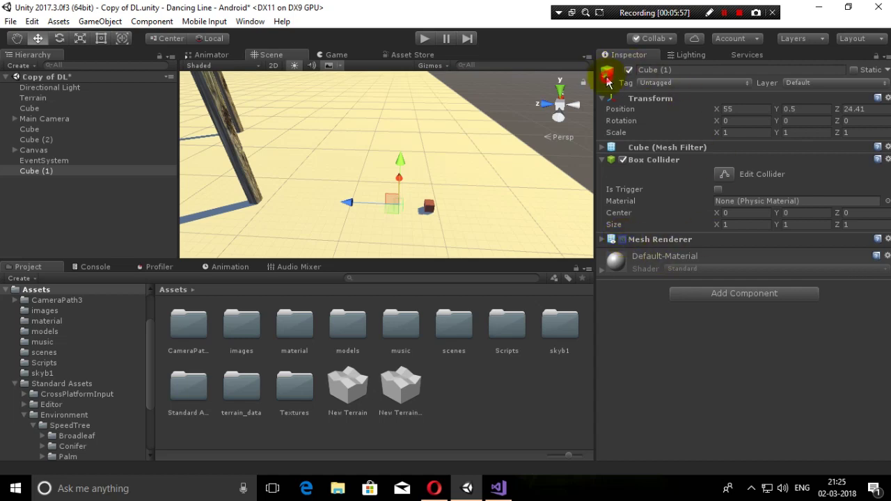
{"action": "left_click", "coordinate": [607, 71]}
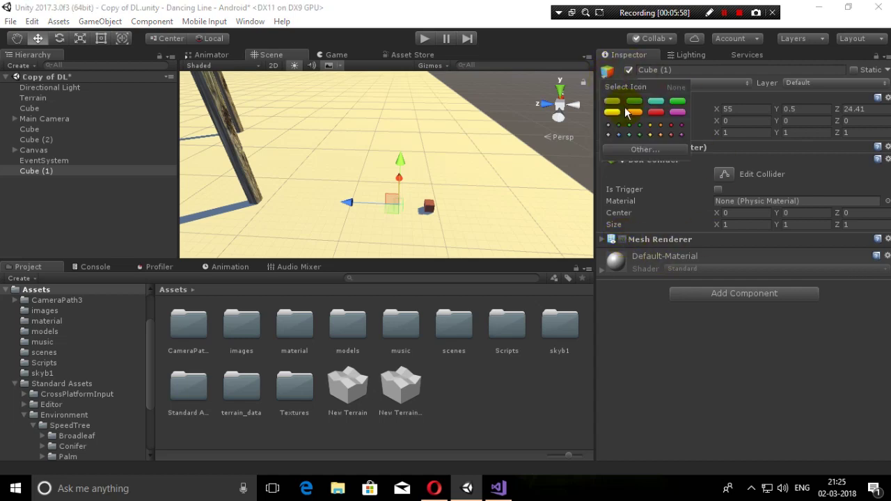
Rename the new cube as "trigger".
{"action": "left_click", "coordinate": [678, 71]}
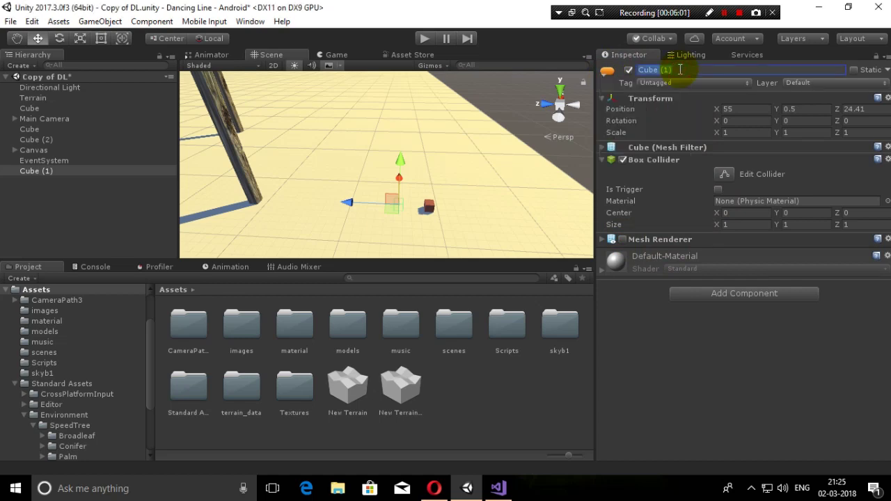
{"action": "type", "text": "trigger"}
{"action": "key", "text": "Return"}
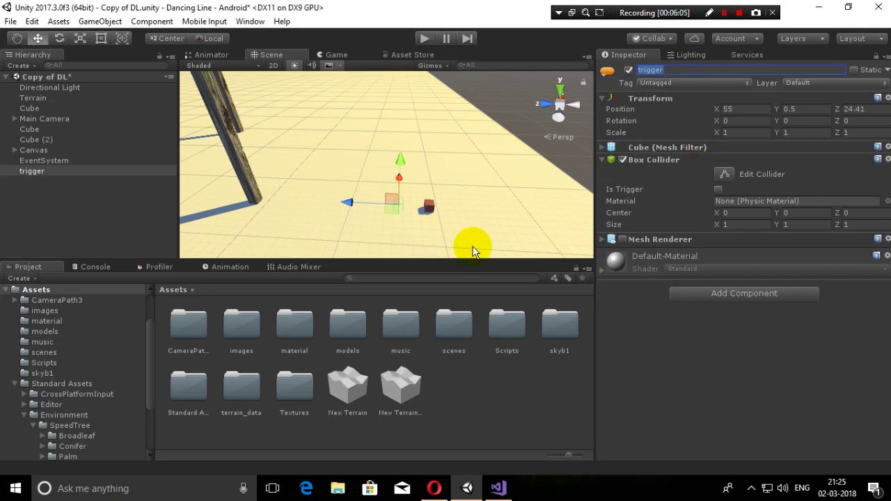
Enable Is Trigger on the trigger object's Box Collider.
{"action": "left_click_drag", "start_coordinate": [458, 241], "coordinate": [478, 284], "text": "alt"}
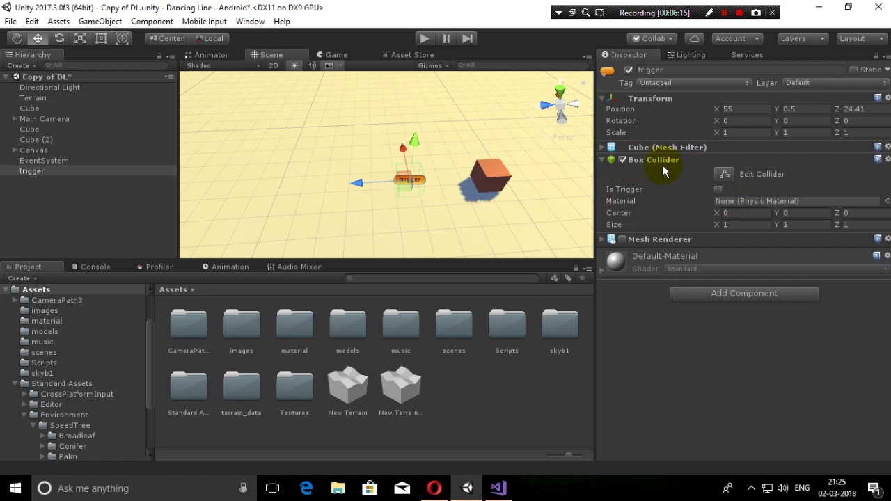
{"action": "left_click", "coordinate": [718, 189]}
{"action": "left_click_drag", "start_coordinate": [354, 189], "coordinate": [324, 99], "text": "alt"}
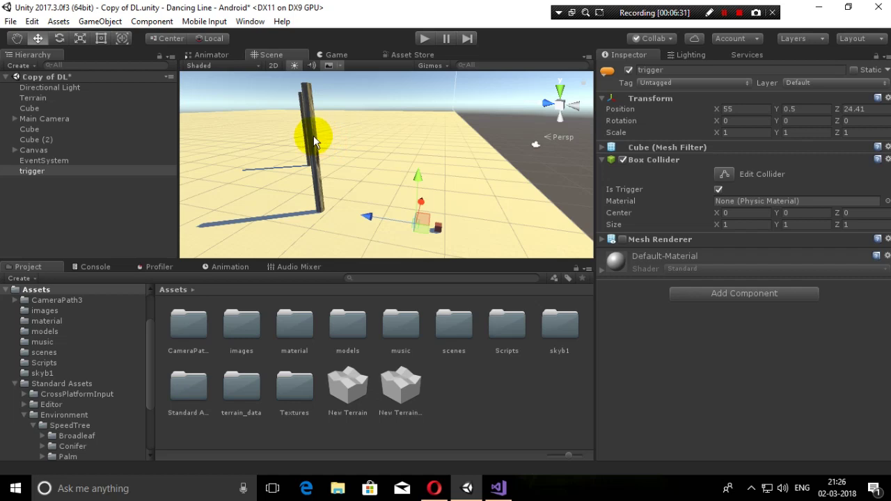
Create a new folder named "animations" in the project's Assets folder.
{"action": "right_click", "coordinate": [494, 387]}
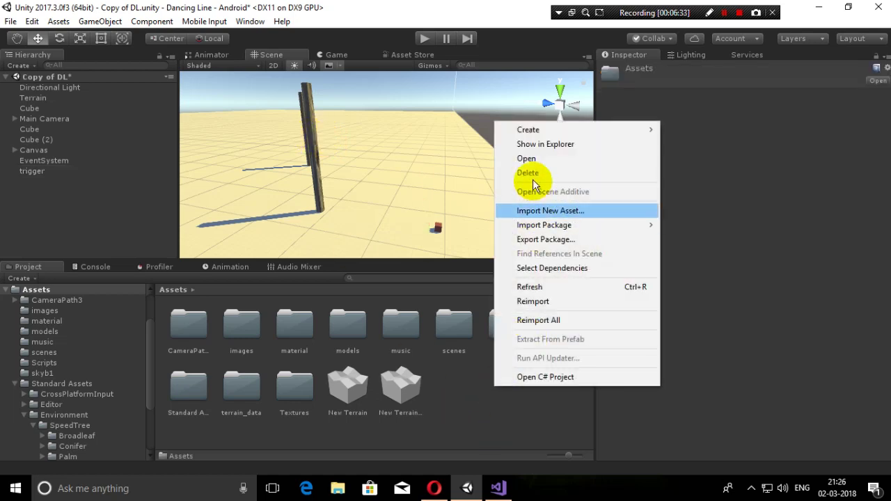
{"action": "mouse_move", "coordinate": [543, 140]}
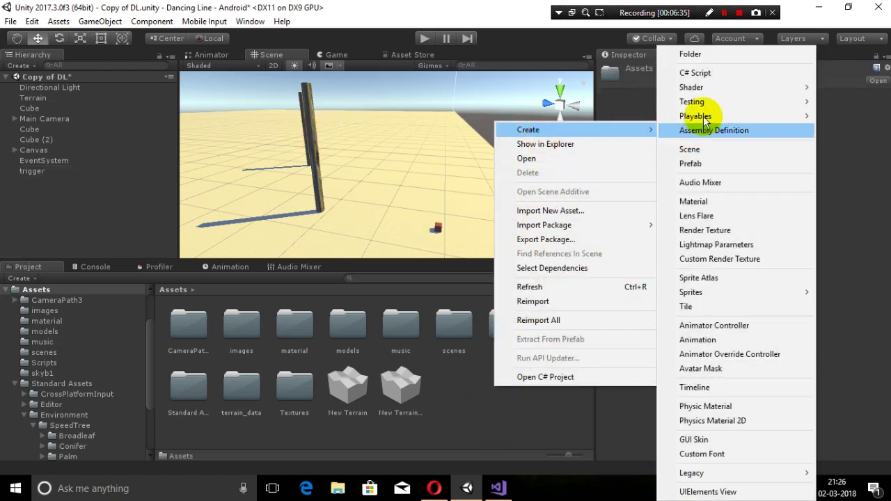
{"action": "left_click", "coordinate": [703, 59]}
{"action": "type", "text": "anim"}
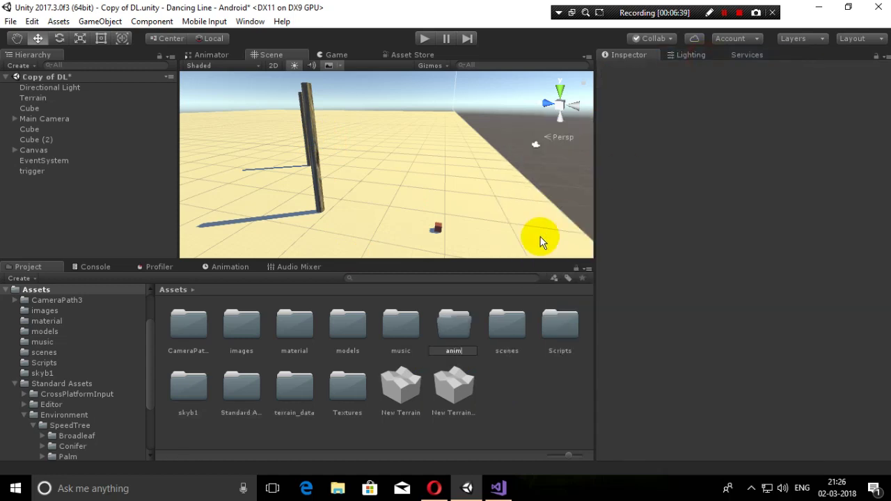
{"action": "type", "text": "ations"}
{"action": "left_click", "coordinate": [542, 394]}
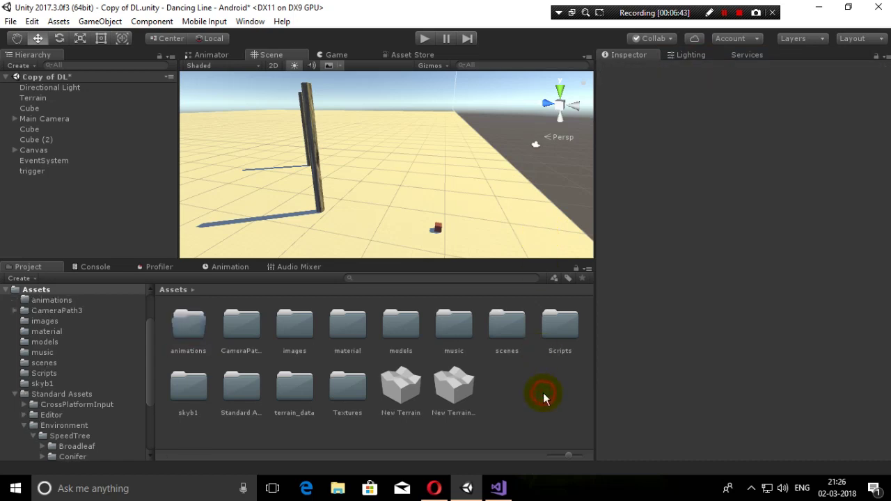
Create an animation clip named "downanim" for the nearer tall obstacle cube, saving it in the animations folder.
{"action": "left_click", "coordinate": [308, 156]}
{"action": "left_click", "coordinate": [236, 269]}
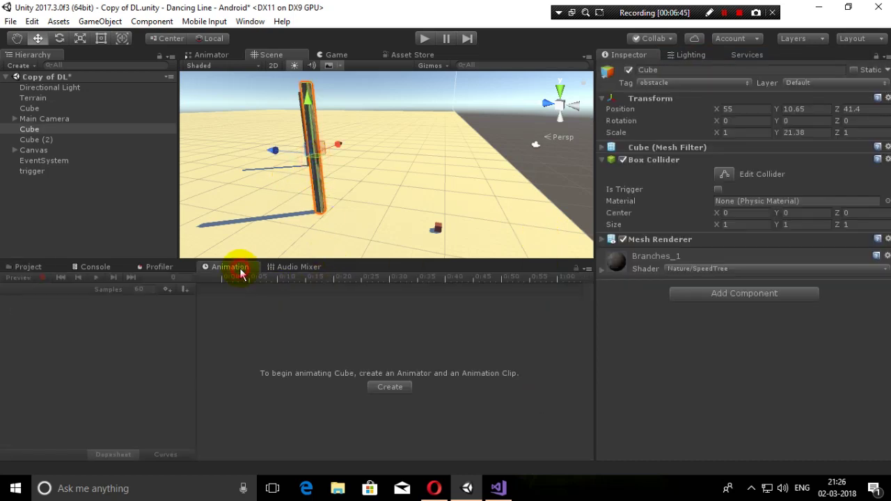
{"action": "left_click", "coordinate": [391, 386]}
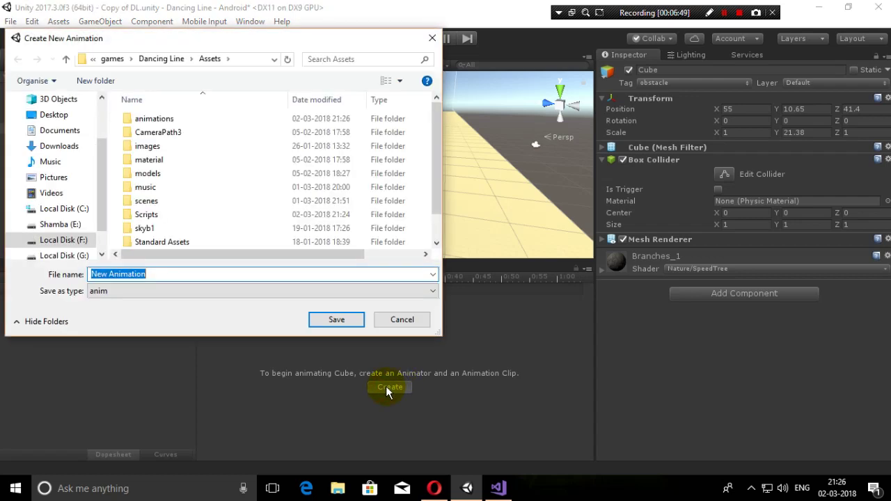
{"action": "double_click", "coordinate": [176, 120]}
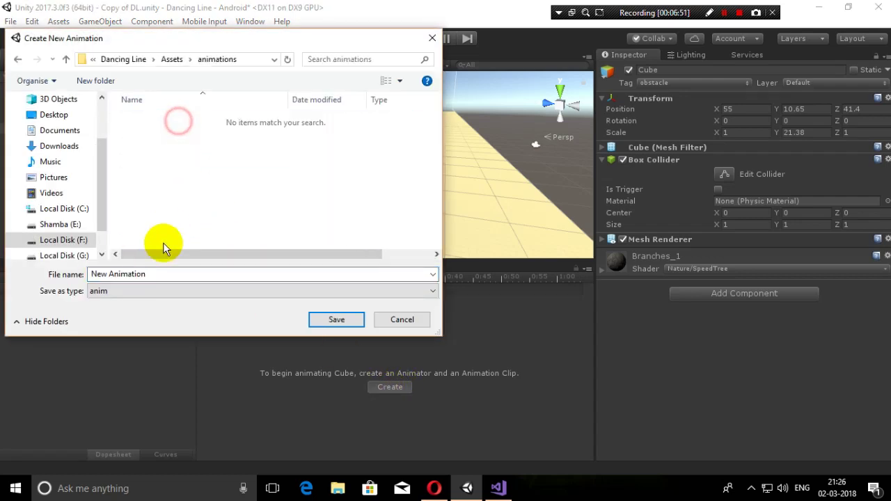
{"action": "triple_click", "coordinate": [163, 276]}
{"action": "type", "text": "down"}
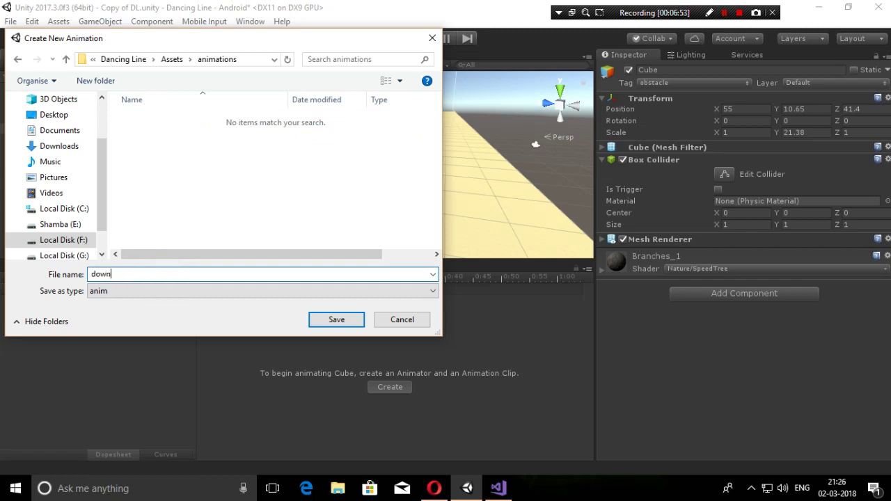
{"action": "type", "text": "anim"}
{"action": "key", "text": "Return"}
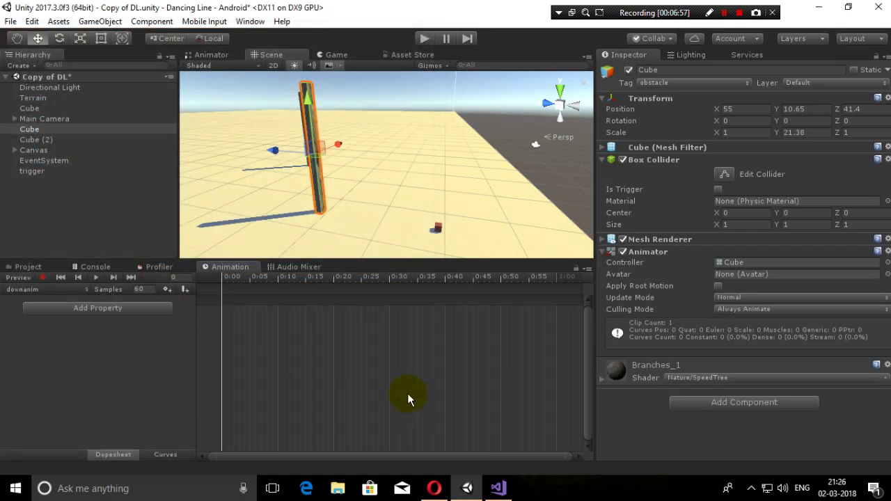
Preview the empty downanim clip, stop playback and return the playhead to frame 0.
{"action": "left_click", "coordinate": [95, 277]}
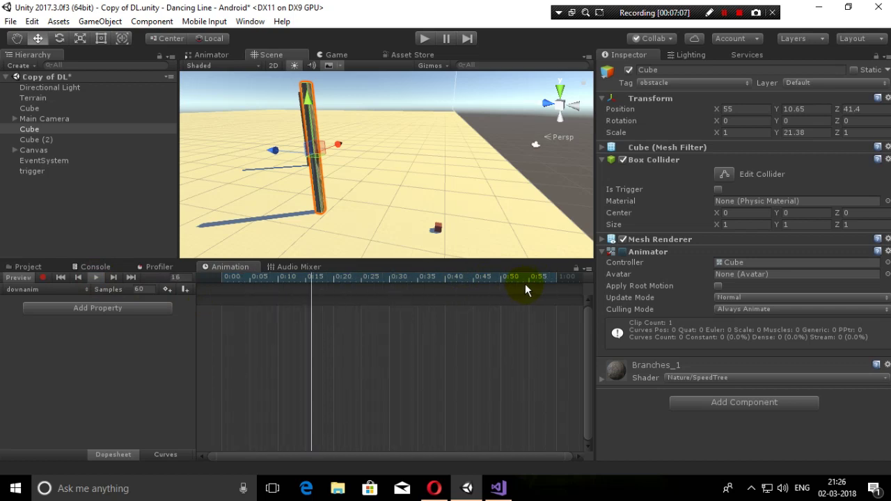
{"action": "left_click", "coordinate": [96, 277]}
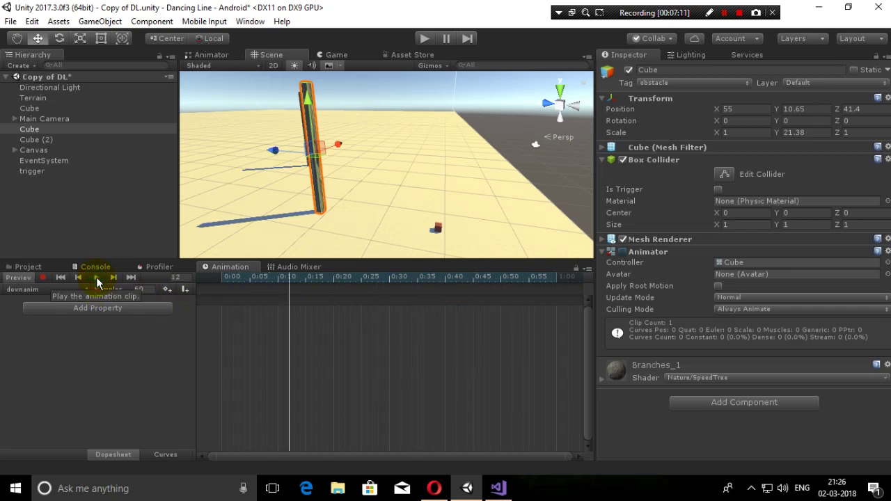
{"action": "left_click", "coordinate": [96, 277]}
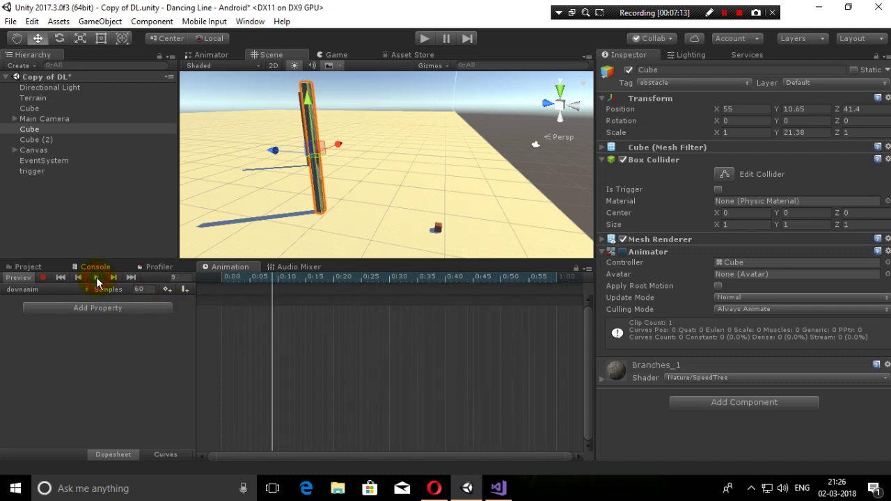
{"action": "left_click", "coordinate": [223, 277]}
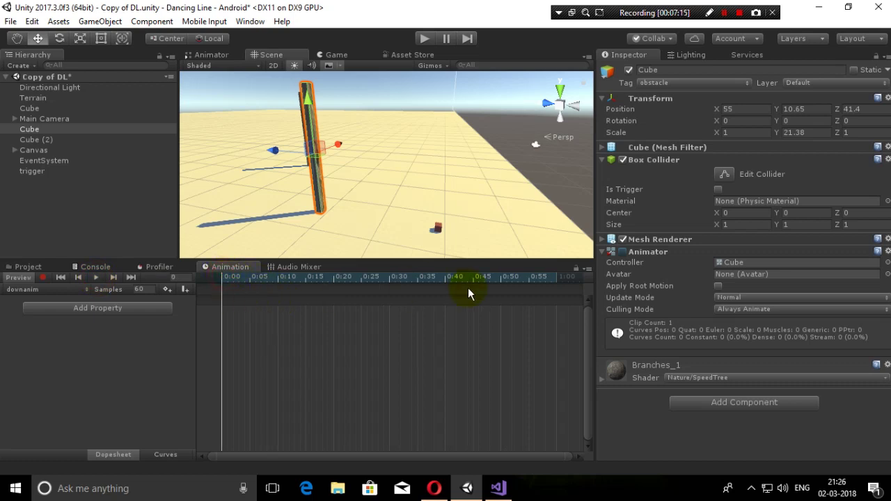
At frame 59, raise the obstacle cube to Y 10.7 and add its Transform Position as an animated property.
{"action": "left_click", "coordinate": [549, 279]}
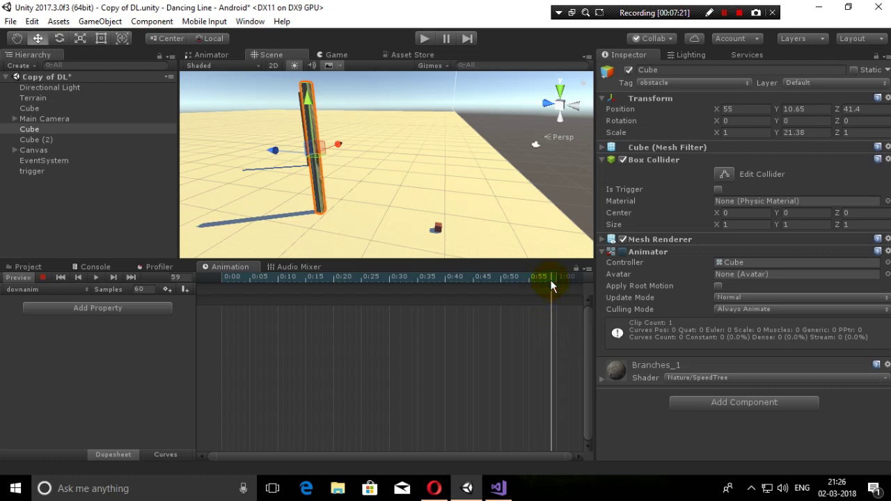
{"action": "left_click_drag", "start_coordinate": [303, 101], "coordinate": [305, 91]}
{"action": "left_click", "coordinate": [104, 308]}
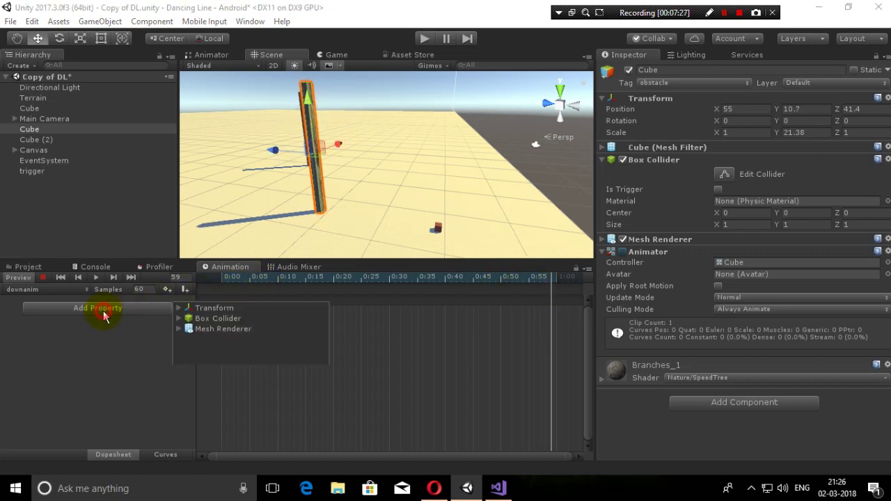
{"action": "left_click", "coordinate": [178, 307]}
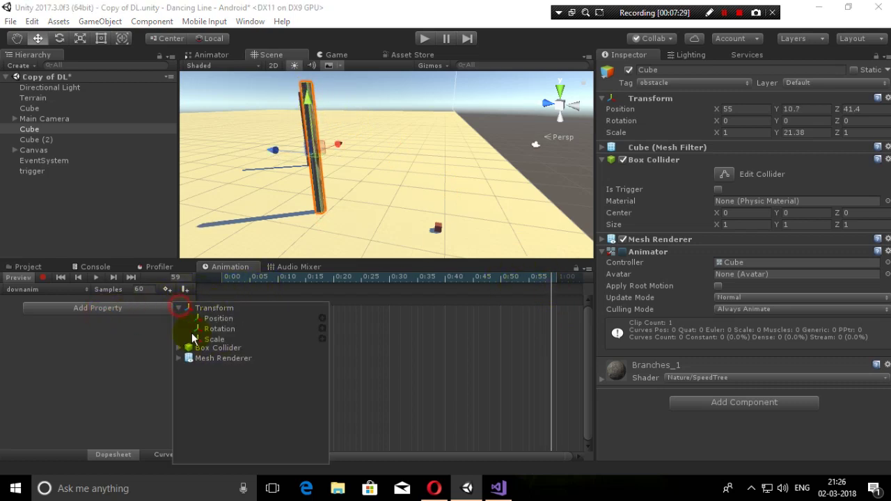
{"action": "left_click", "coordinate": [321, 317]}
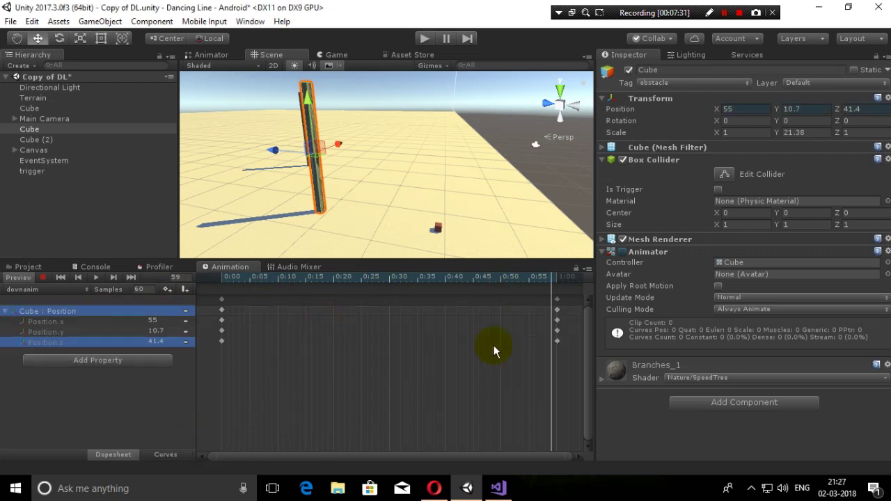
Keyframe the obstacle cube's Position.y at frame 59 to about -12.58 so it sinks below the terrain.
{"action": "left_click", "coordinate": [142, 332]}
{"action": "left_click_drag", "start_coordinate": [142, 335], "coordinate": [517, 317]}
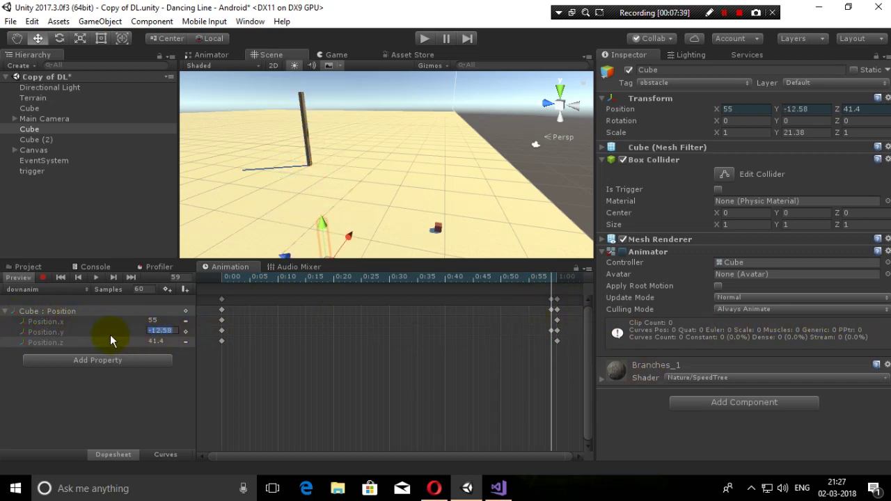
{"action": "left_click", "coordinate": [63, 332]}
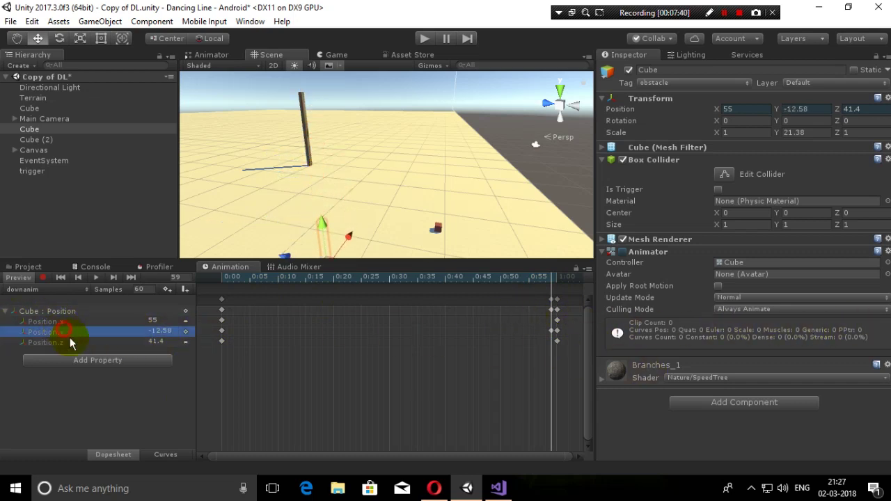
Play back the downanim clip to check the motion, stop it and enable the obstacle cube's Animator component.
{"action": "left_click", "coordinate": [96, 277]}
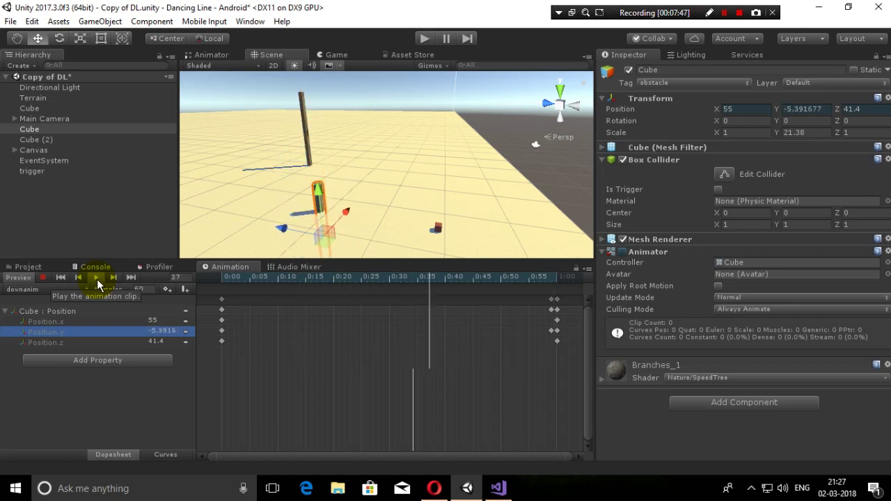
{"action": "left_click", "coordinate": [96, 278]}
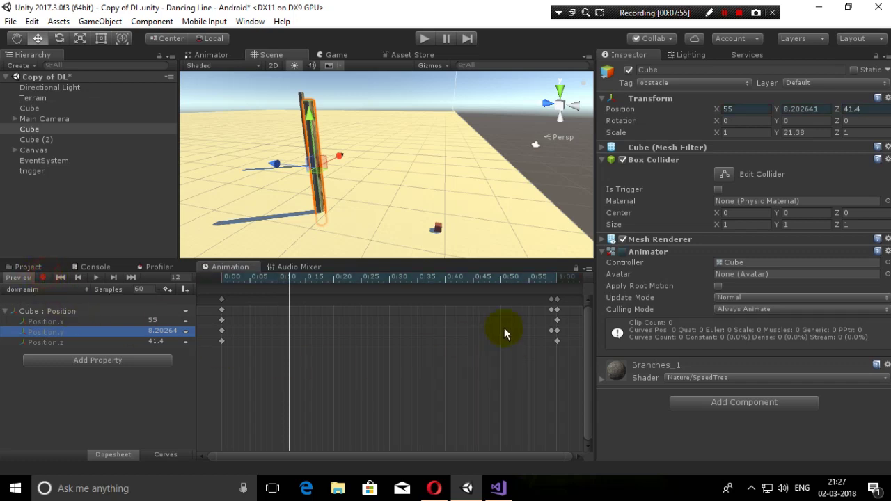
{"action": "left_click", "coordinate": [623, 252]}
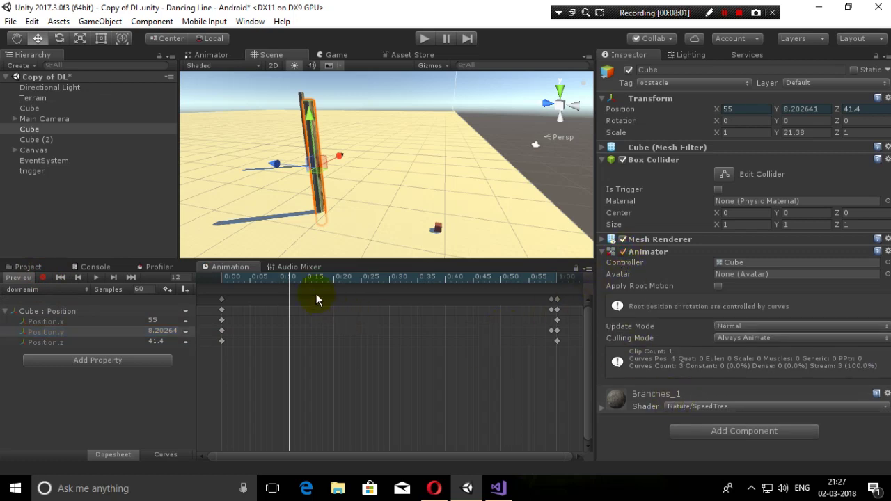
Open the Cube animator controller from the animations folder and examine its Entry and downanim states.
{"action": "left_click", "coordinate": [28, 268]}
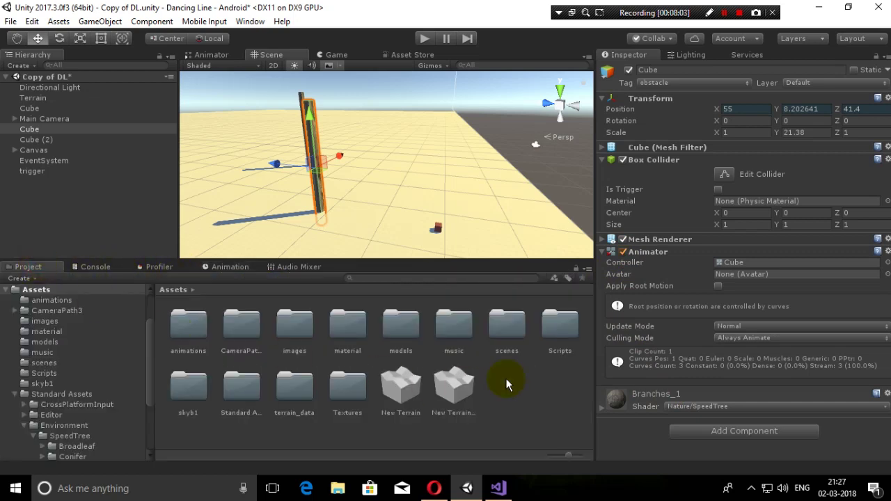
{"action": "double_click", "coordinate": [187, 327]}
{"action": "left_click", "coordinate": [237, 331]}
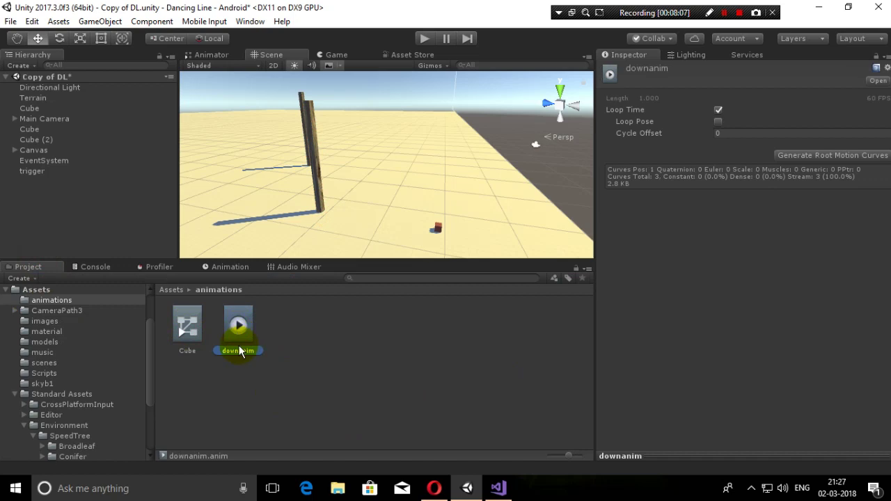
{"action": "left_click", "coordinate": [191, 333]}
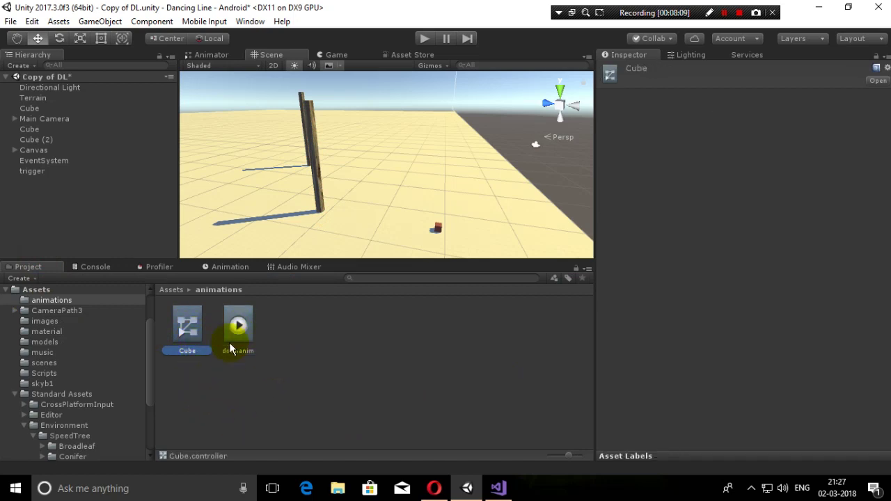
{"action": "double_click", "coordinate": [191, 326]}
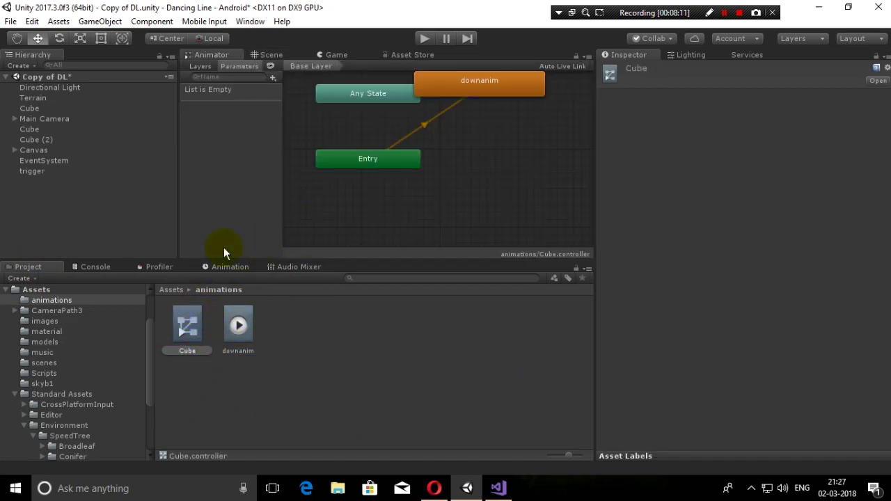
{"action": "right_click", "coordinate": [480, 139]}
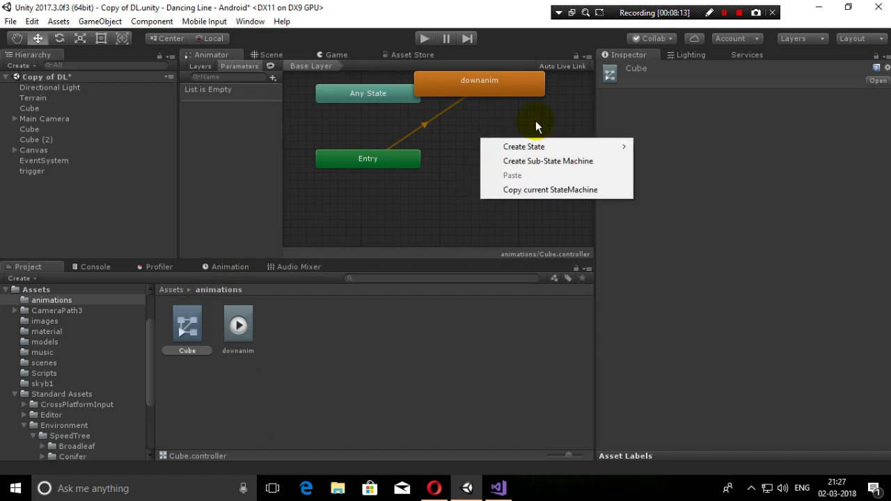
{"action": "left_click", "coordinate": [451, 148]}
{"action": "middle_click_drag", "start_coordinate": [561, 135], "coordinate": [547, 177]}
{"action": "left_click", "coordinate": [362, 202]}
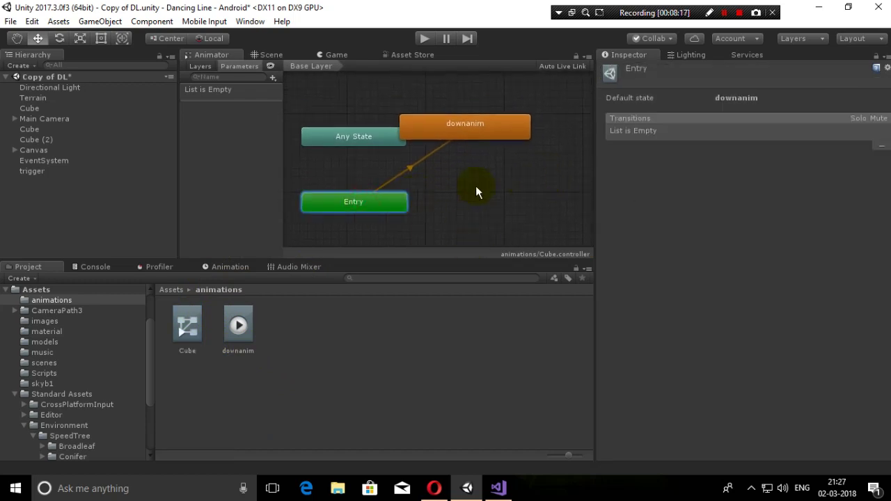
{"action": "left_click", "coordinate": [463, 131]}
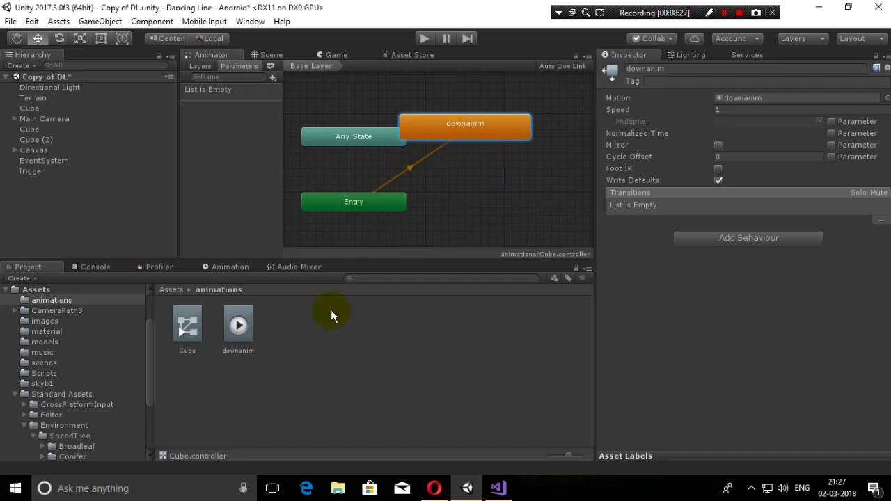
Turn off Loop Time on the downanim clip.
{"action": "left_click", "coordinate": [226, 327]}
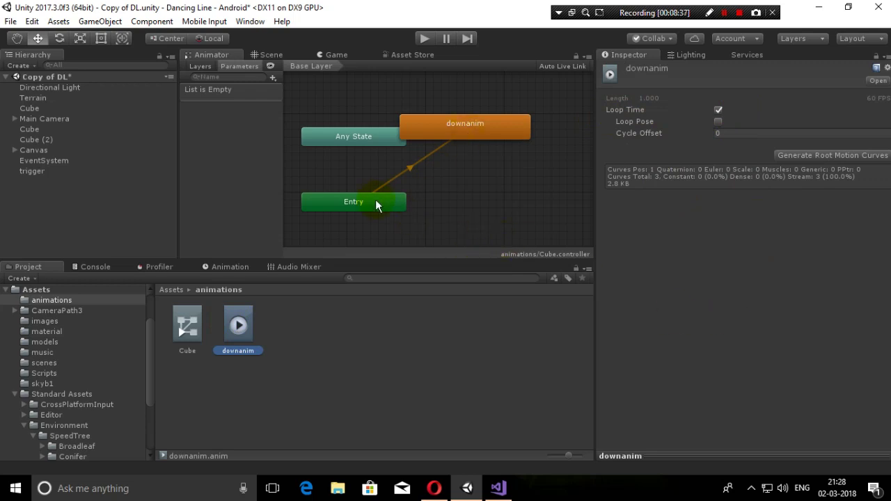
{"action": "left_click", "coordinate": [717, 109]}
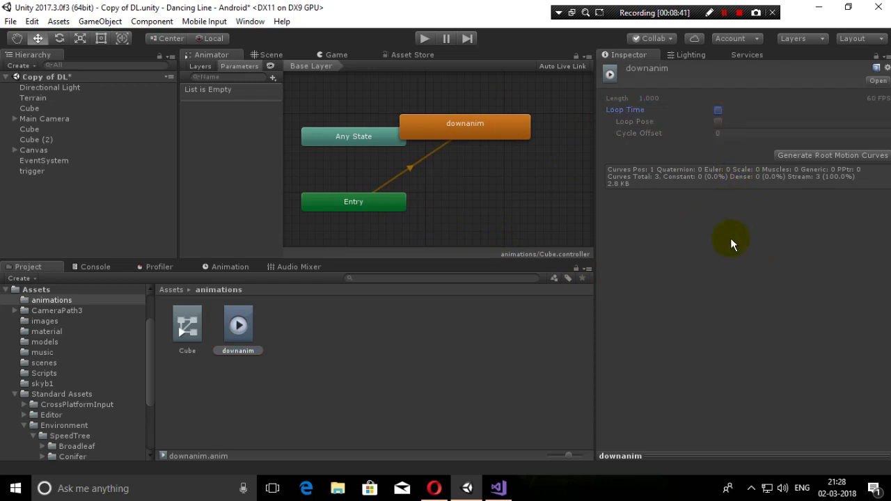
Create an empty state in the Cube animator's Base Layer and set it as the layer default state.
{"action": "left_click", "coordinate": [414, 169]}
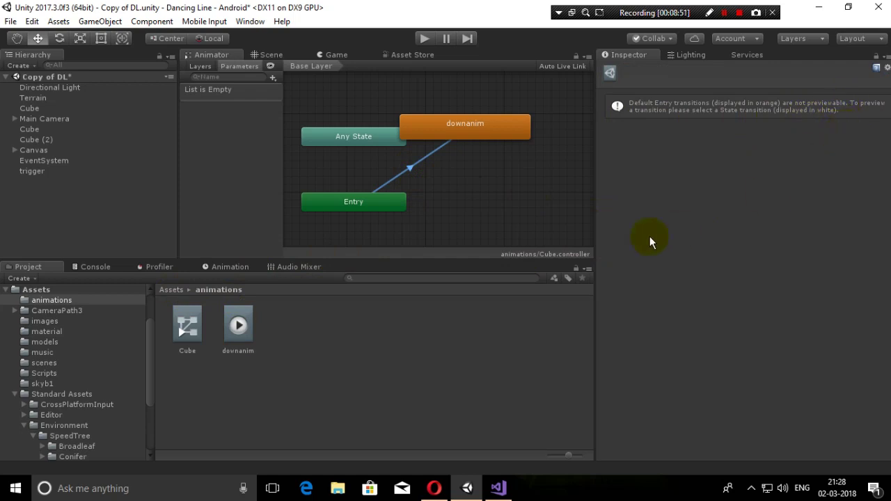
{"action": "left_click", "coordinate": [457, 195]}
{"action": "right_click", "coordinate": [458, 193]}
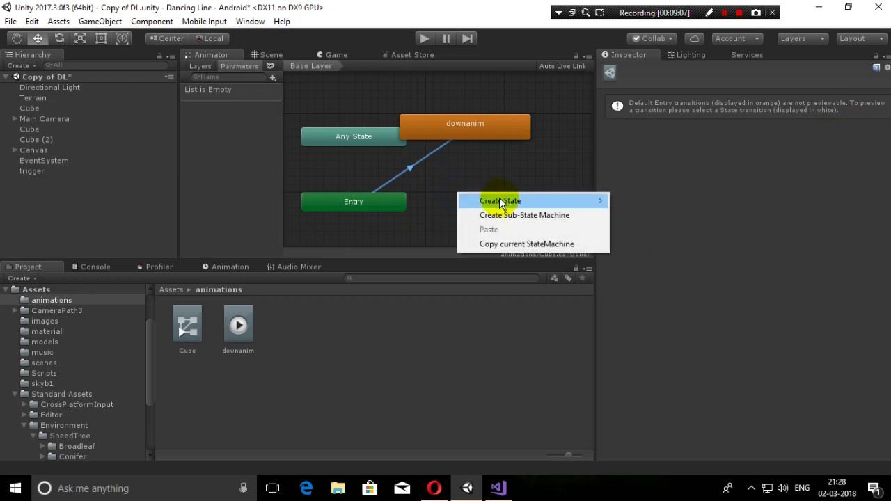
{"action": "mouse_move", "coordinate": [499, 201]}
{"action": "left_click", "coordinate": [680, 202]}
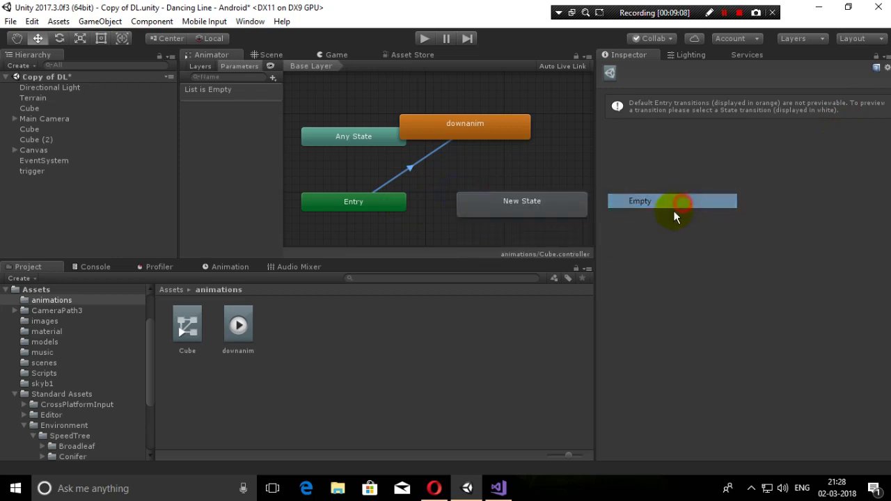
{"action": "left_click", "coordinate": [515, 209]}
{"action": "right_click", "coordinate": [515, 208]}
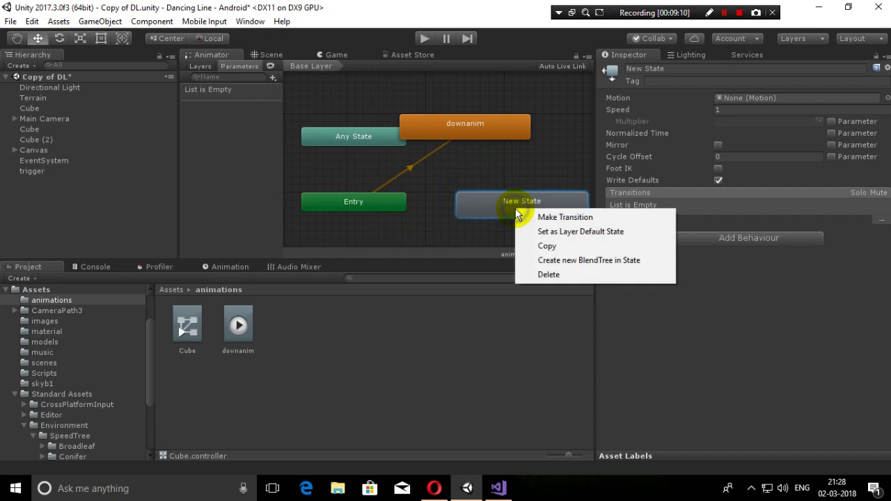
{"action": "left_click", "coordinate": [564, 232]}
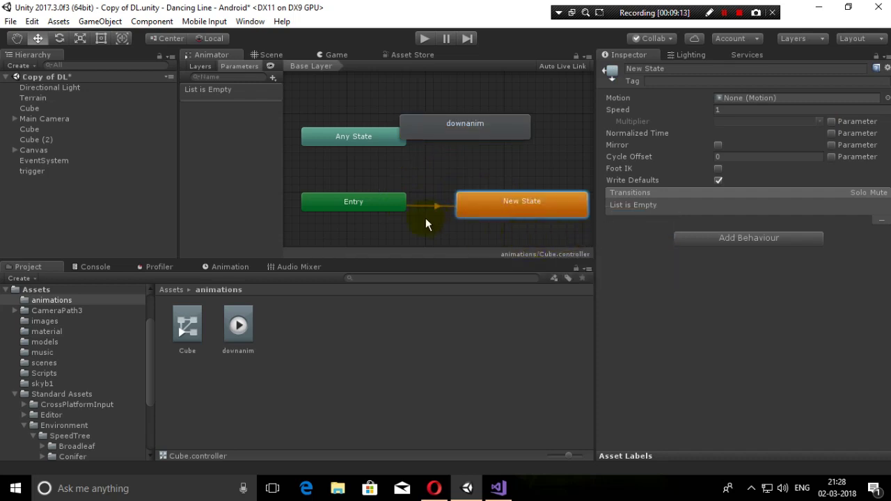
Make a transition from New State to the downanim state.
{"action": "right_click", "coordinate": [526, 206]}
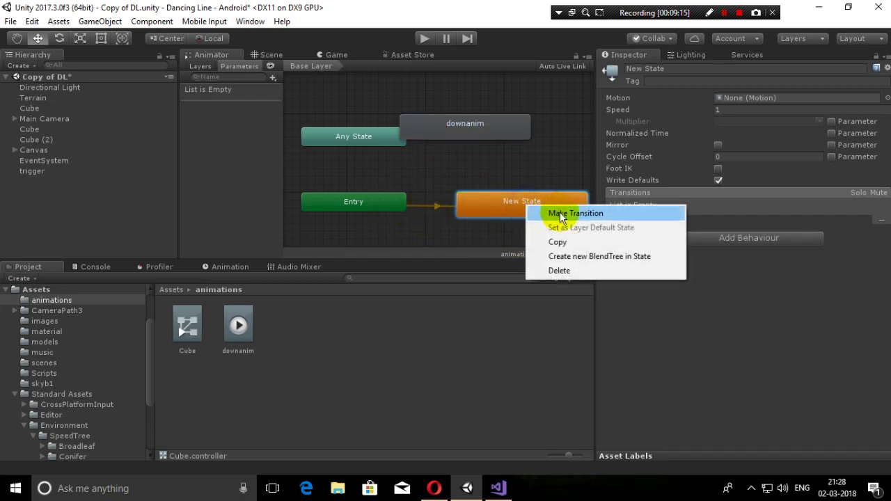
{"action": "right_click", "coordinate": [504, 207]}
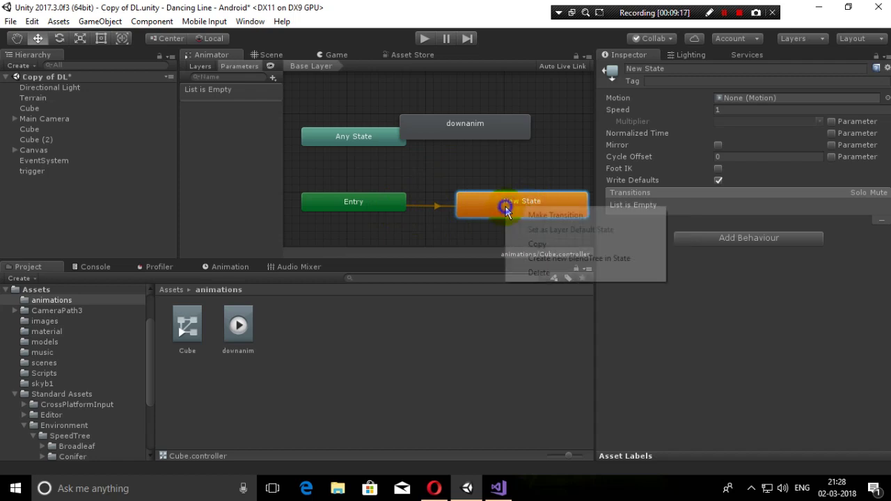
{"action": "left_click", "coordinate": [546, 215]}
{"action": "left_click", "coordinate": [487, 133]}
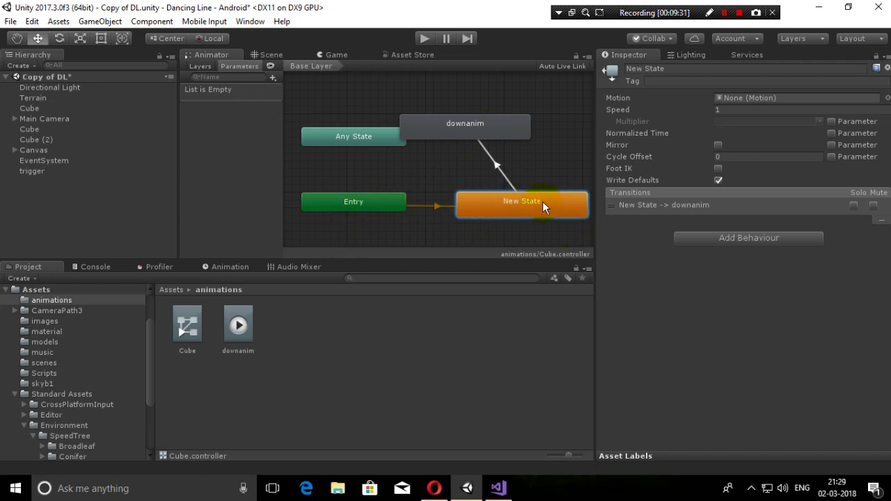
Add a Bool parameter named down to the Cube animator and leave it off by default.
{"action": "left_click", "coordinate": [490, 159]}
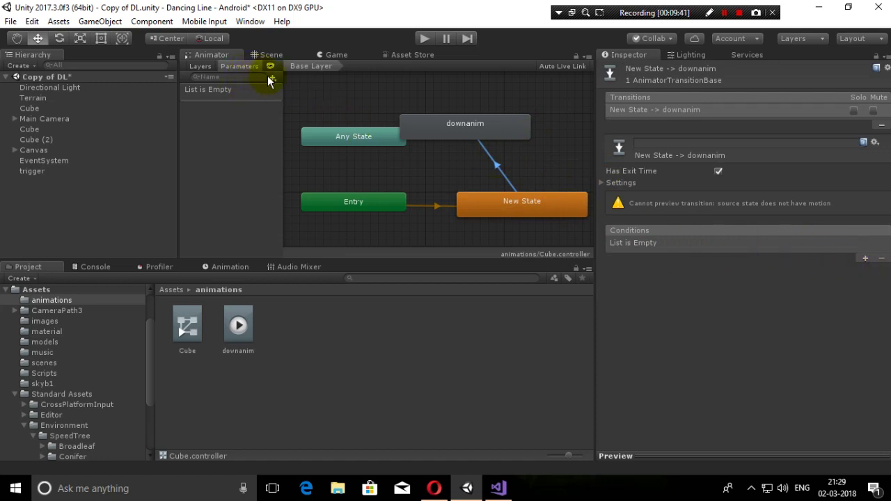
{"action": "left_click", "coordinate": [273, 77]}
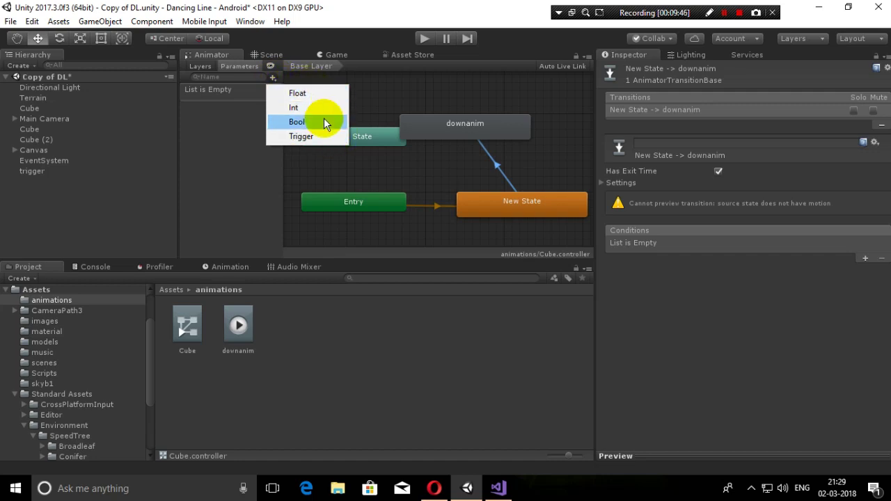
{"action": "left_click", "coordinate": [323, 122]}
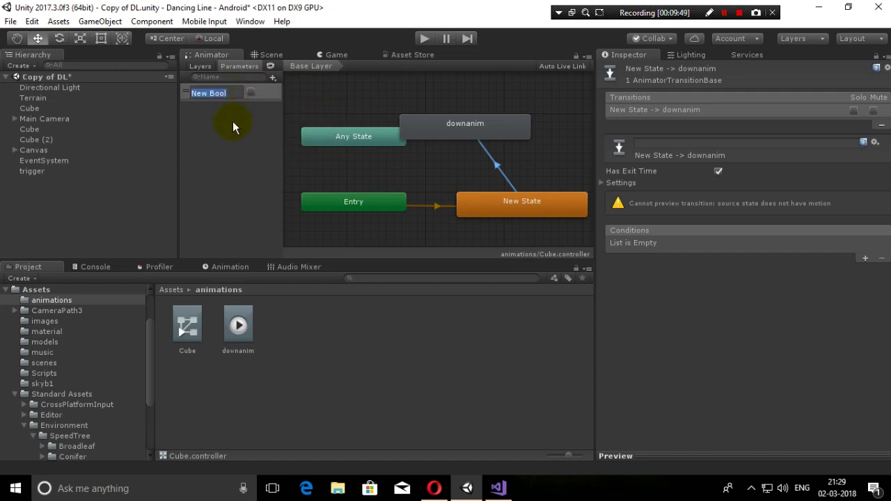
{"action": "type", "text": "down"}
{"action": "key", "text": "Return"}
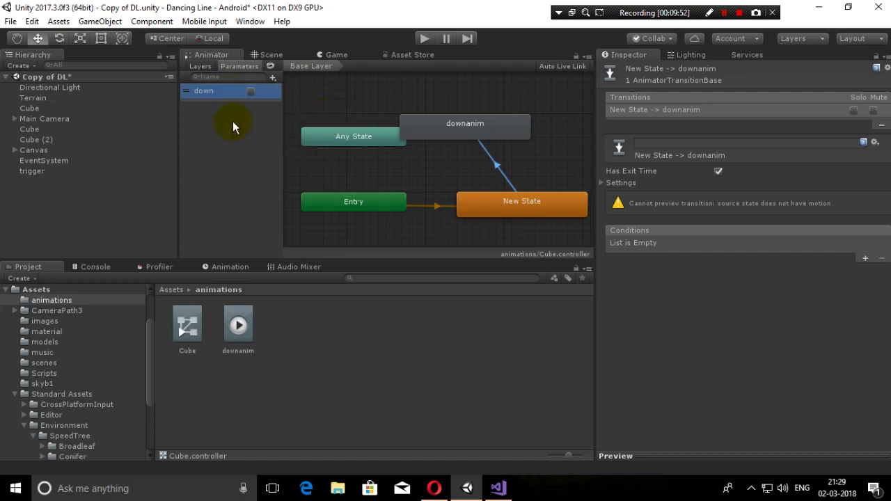
{"action": "left_click", "coordinate": [251, 91]}
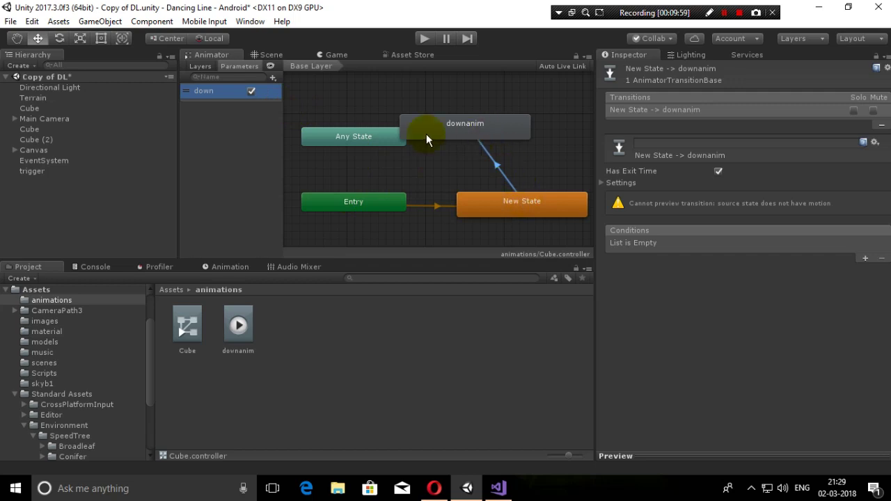
{"action": "left_click", "coordinate": [251, 91]}
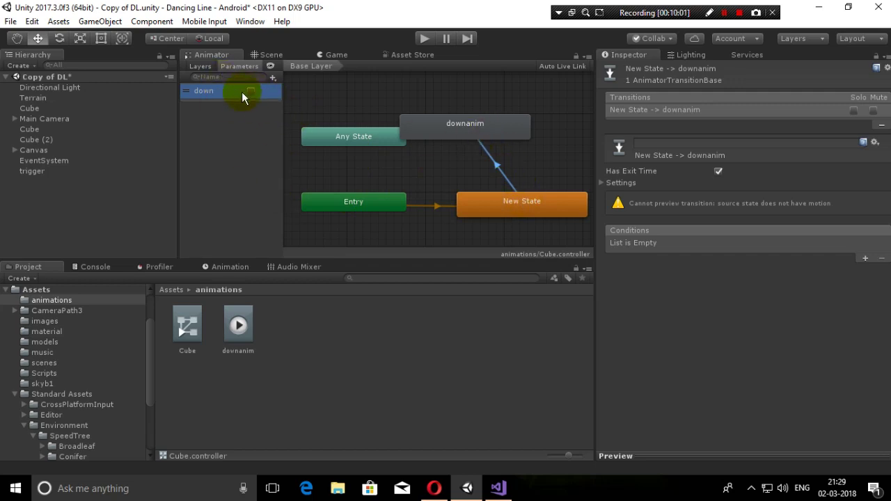
Add a condition to the New State to downanim transition requiring down to be true.
{"action": "left_click", "coordinate": [863, 257]}
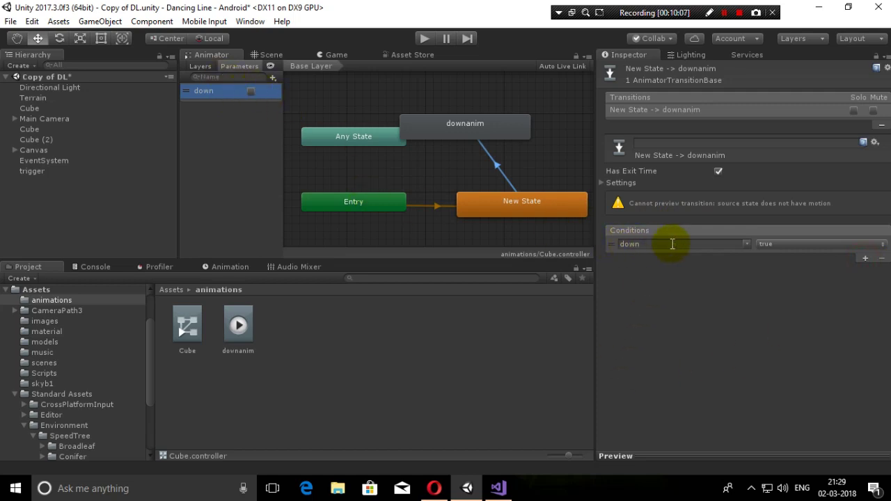
{"action": "left_click", "coordinate": [746, 245]}
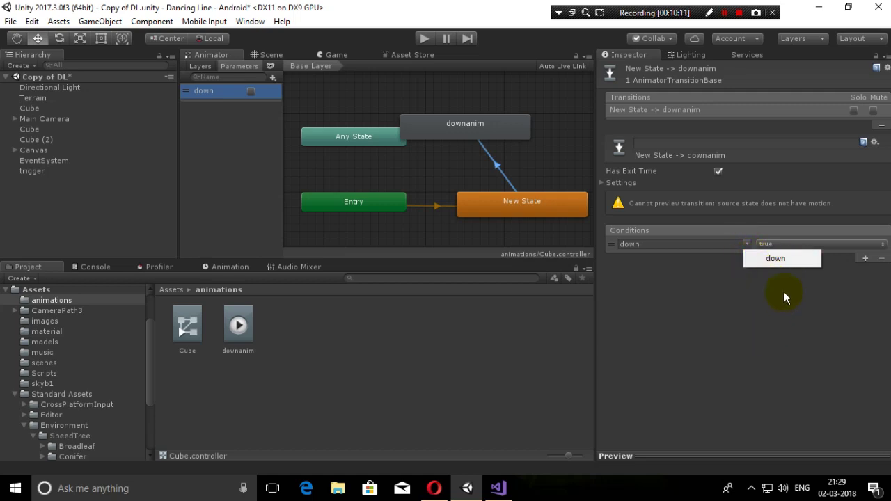
{"action": "left_click", "coordinate": [745, 239]}
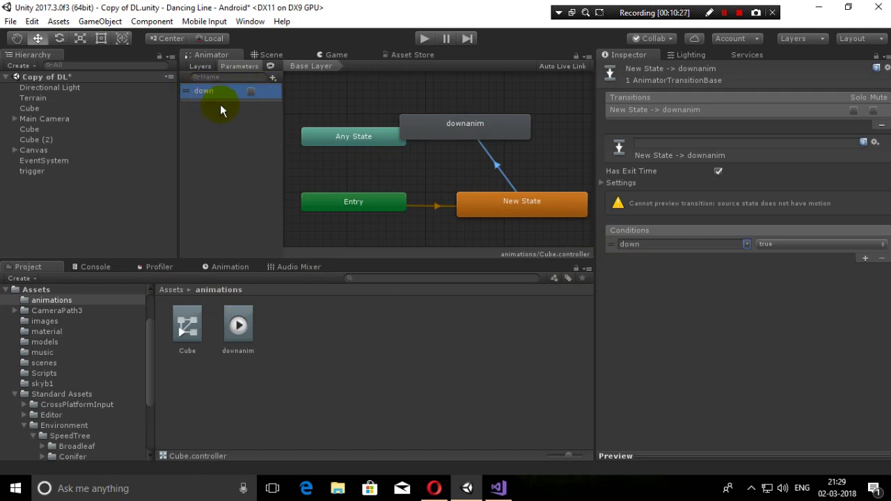
Create a C# script named animatedobjects in the Scripts folder.
{"action": "left_click", "coordinate": [170, 290]}
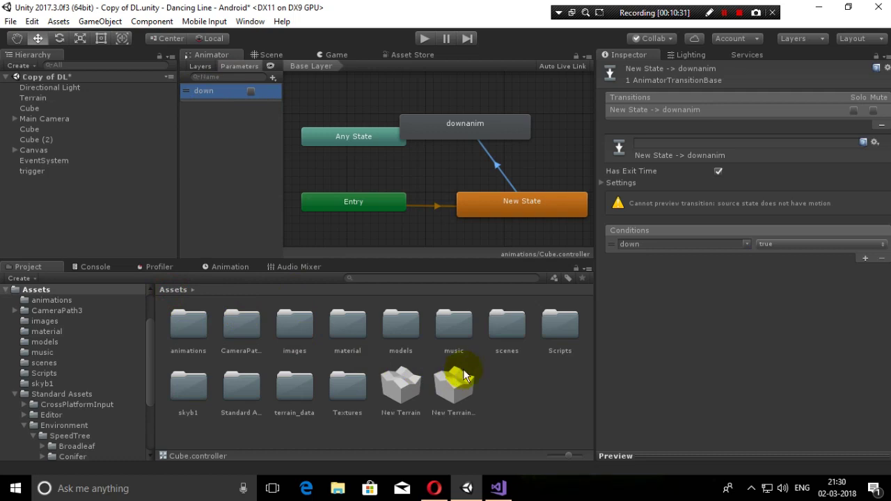
{"action": "double_click", "coordinate": [560, 338]}
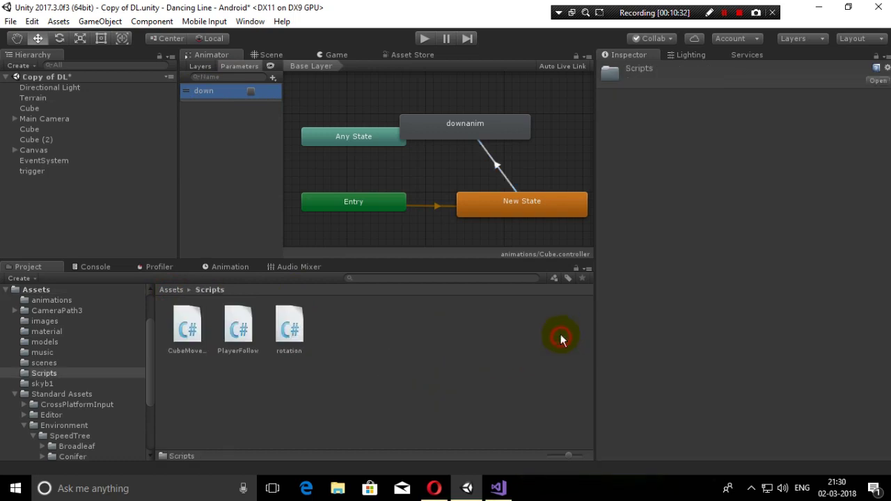
{"action": "left_click", "coordinate": [270, 54]}
{"action": "right_click", "coordinate": [429, 347]}
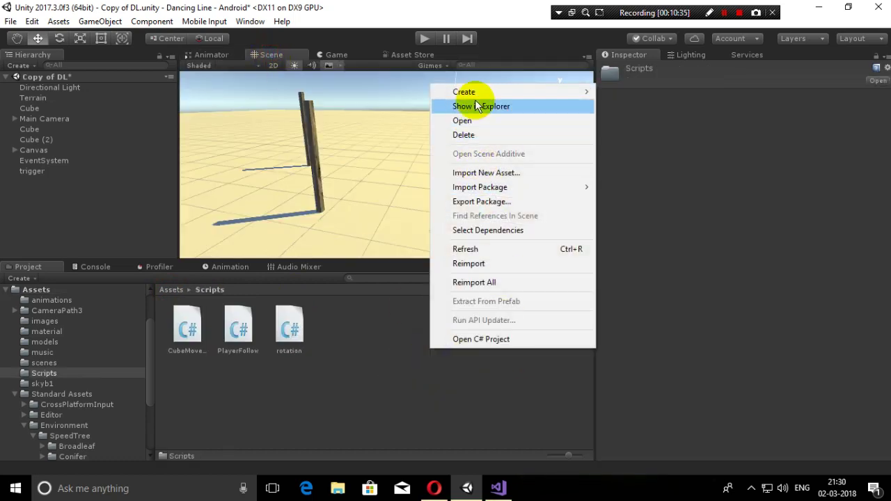
{"action": "mouse_move", "coordinate": [466, 92]}
{"action": "left_click", "coordinate": [638, 74]}
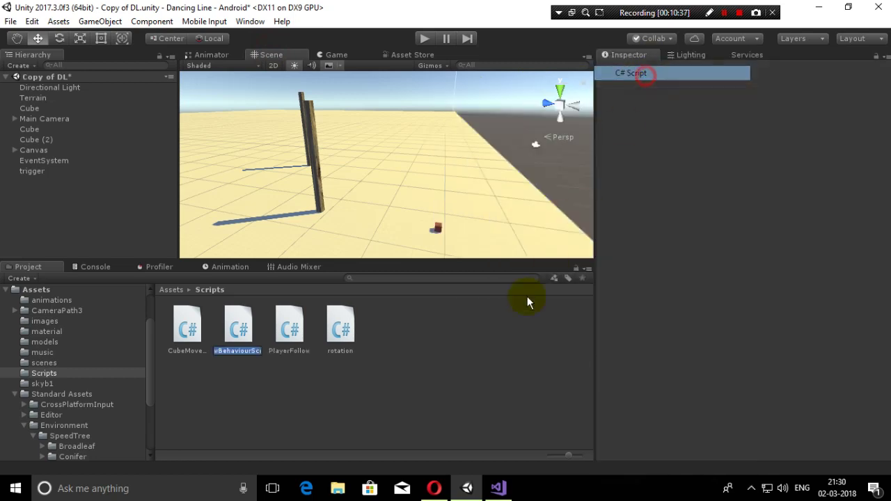
{"action": "type", "text": "animatedo"}
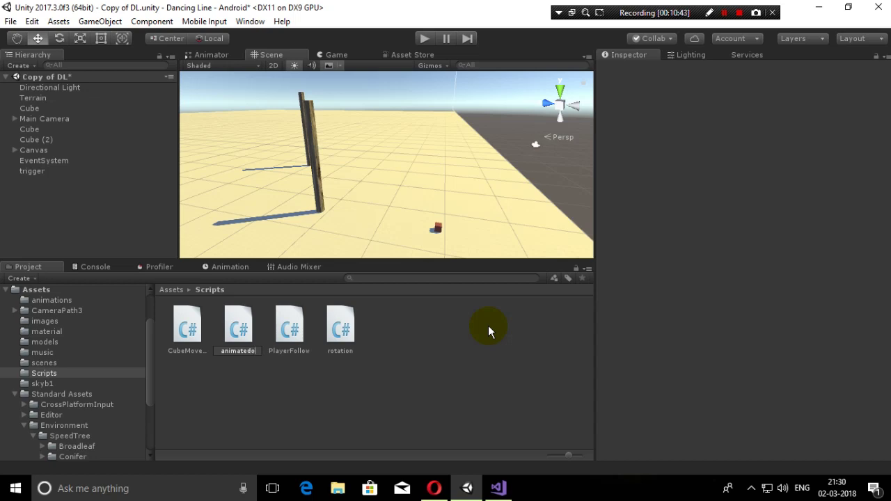
{"action": "type", "text": "bjects"}
{"action": "key", "text": "Return"}
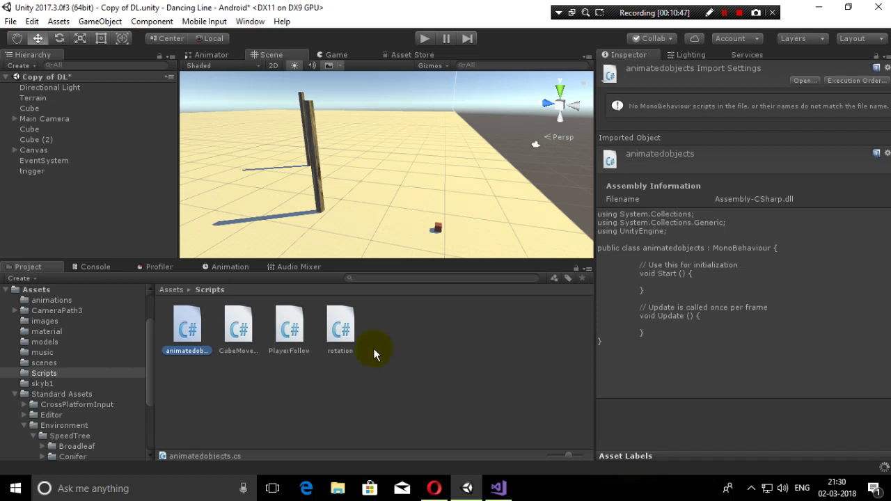
Switch to Visual Studio, reload the modified Dancing Line project and open animatedobjects.cs.
{"action": "left_click", "coordinate": [497, 485]}
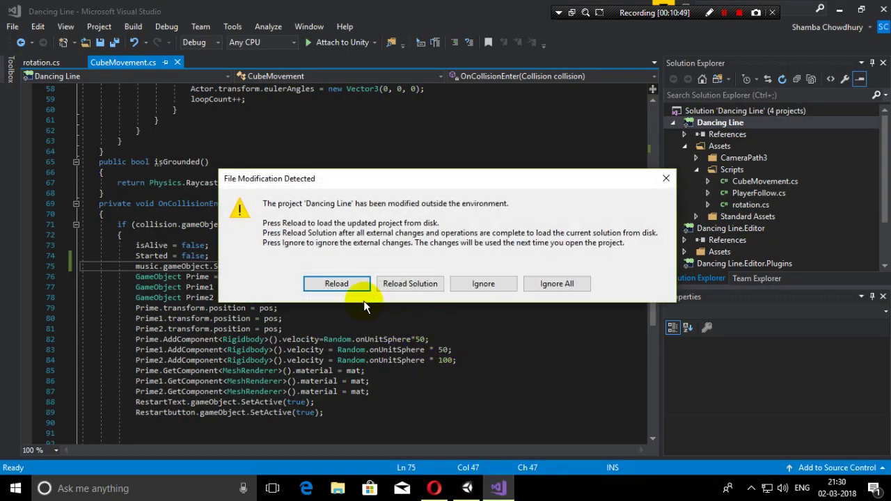
{"action": "left_click", "coordinate": [346, 286]}
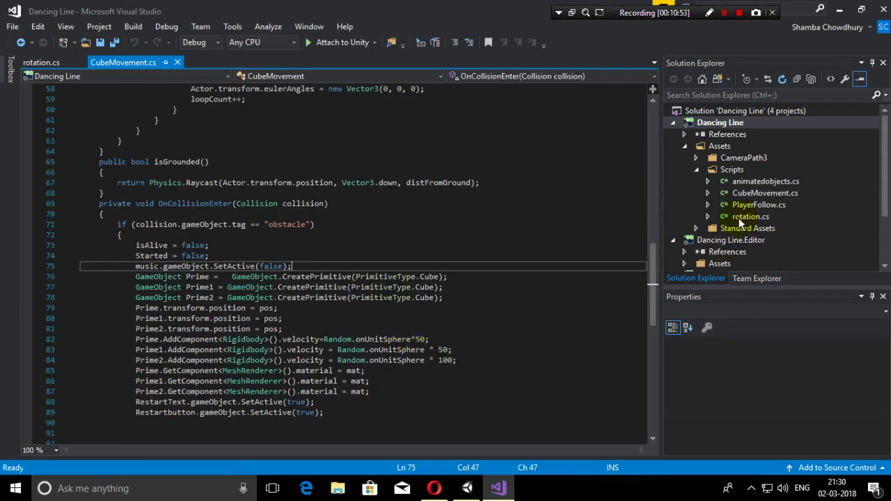
{"action": "left_click", "coordinate": [763, 181]}
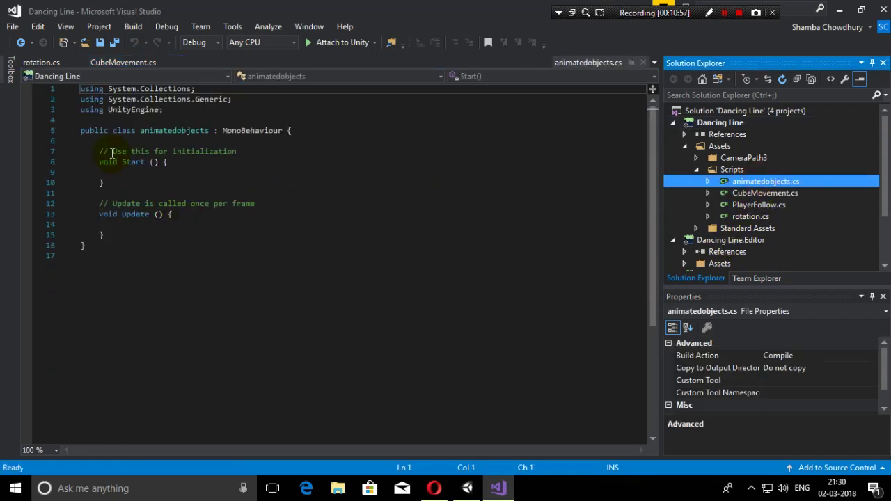
Replace the default Start and Update methods in the animatedobjects class with a public Animator field named anim.
{"action": "left_click_drag", "start_coordinate": [99, 150], "coordinate": [126, 237]}
{"action": "key", "text": "Delete"}
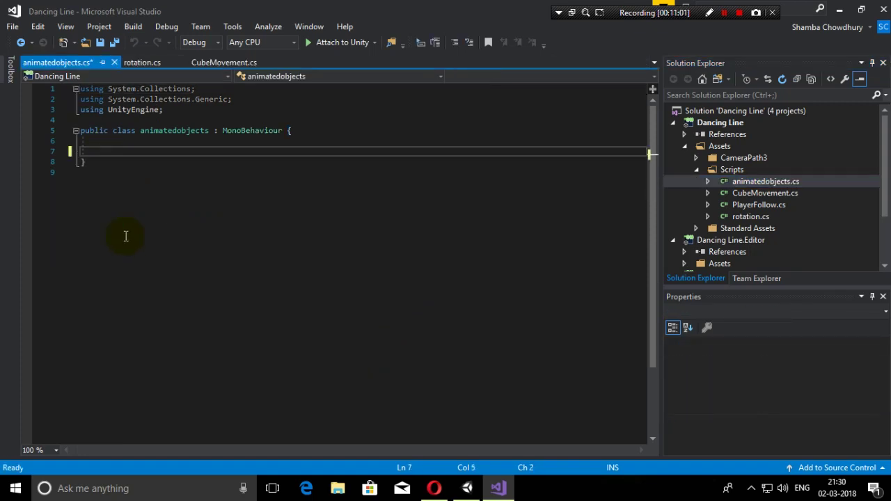
{"action": "type", "text": "pub"}
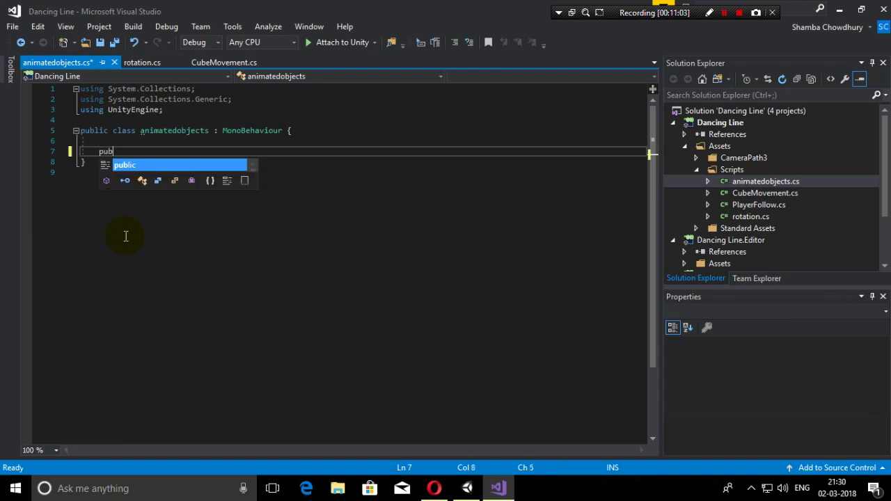
{"action": "type", "text": "lic"}
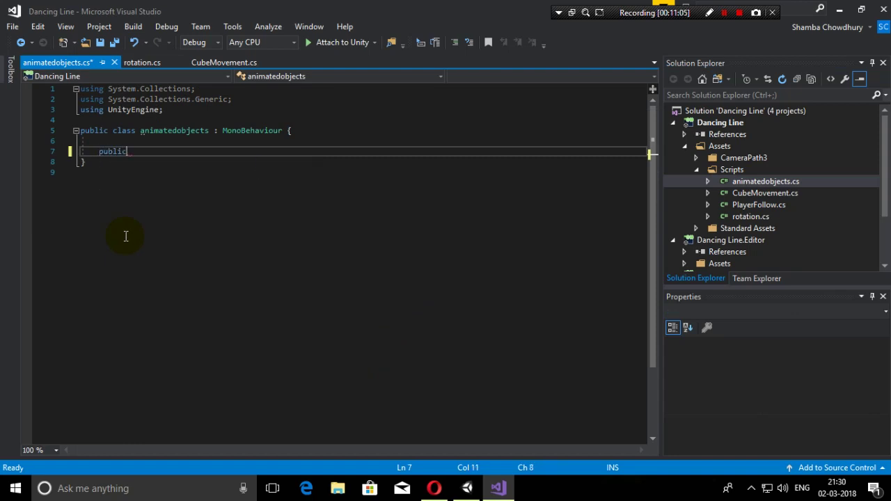
{"action": "type", "text": " anima"}
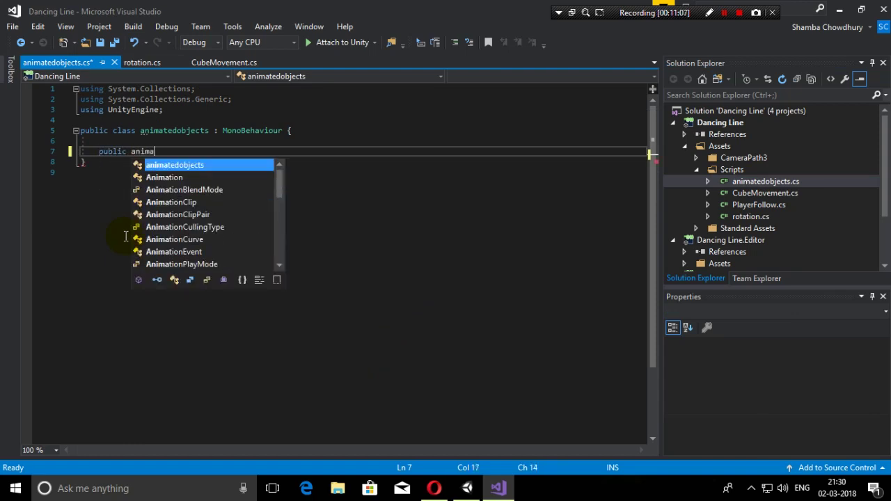
{"action": "type", "text": "to"}
{"action": "key", "text": "Tab"}
{"action": "type", "text": "anim;"}
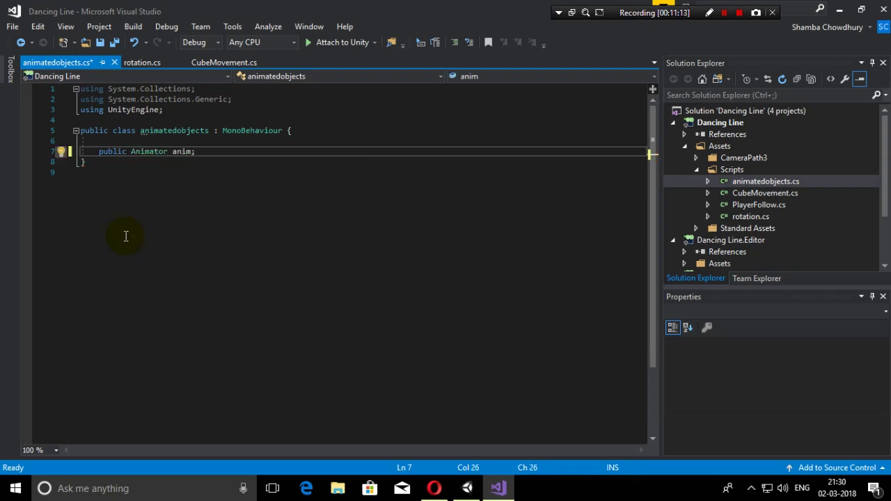
Add a private OnTriggerEnter(Collider other) method below the anim field in the animatedobjects class.
{"action": "key", "text": "Return"}
{"action": "key", "text": "Return"}
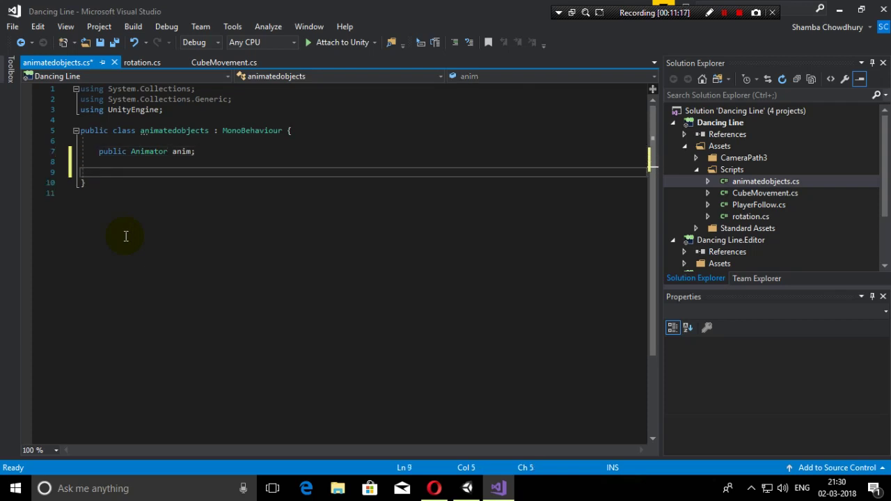
{"action": "type", "text": "void O"}
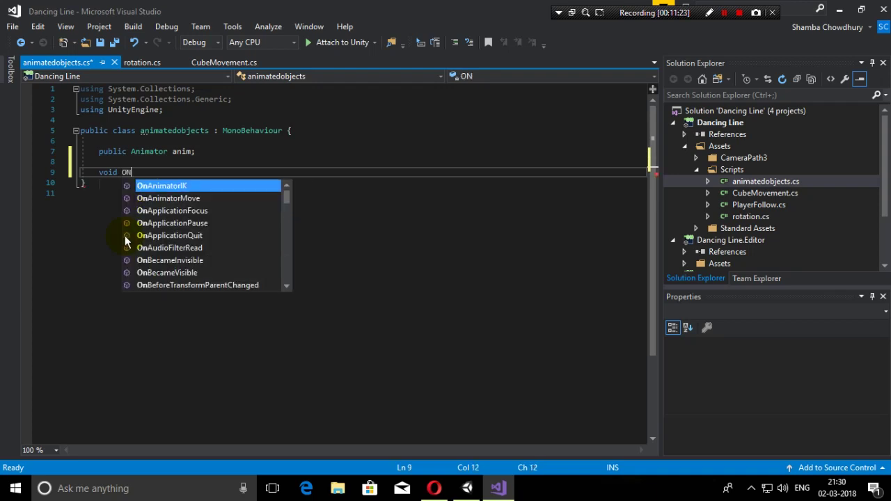
{"action": "type", "text": "n"}
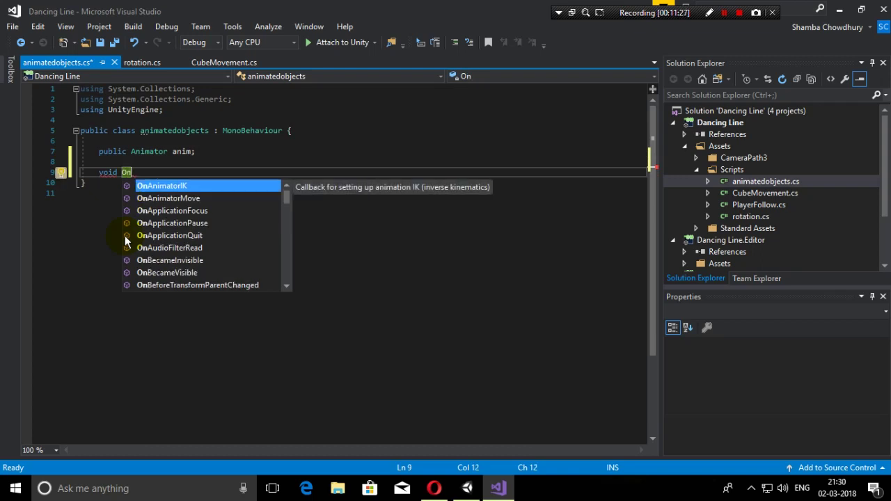
{"action": "type", "text": "T"}
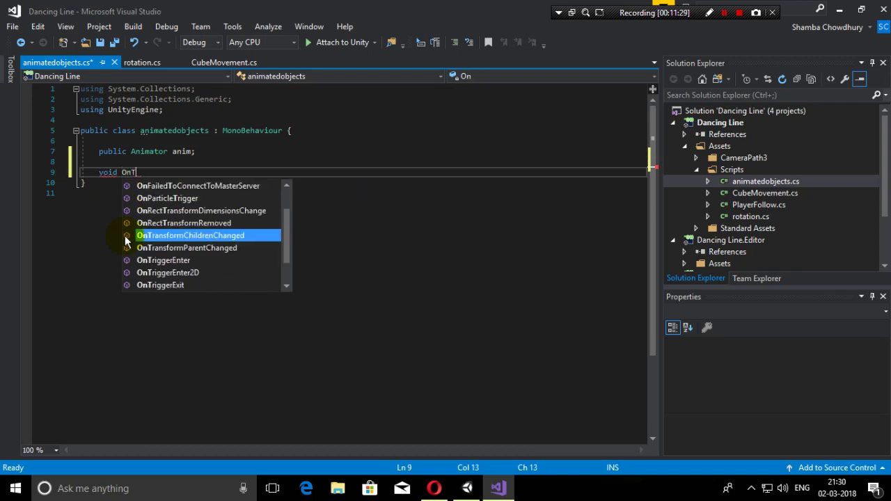
{"action": "type", "text": "rigger"}
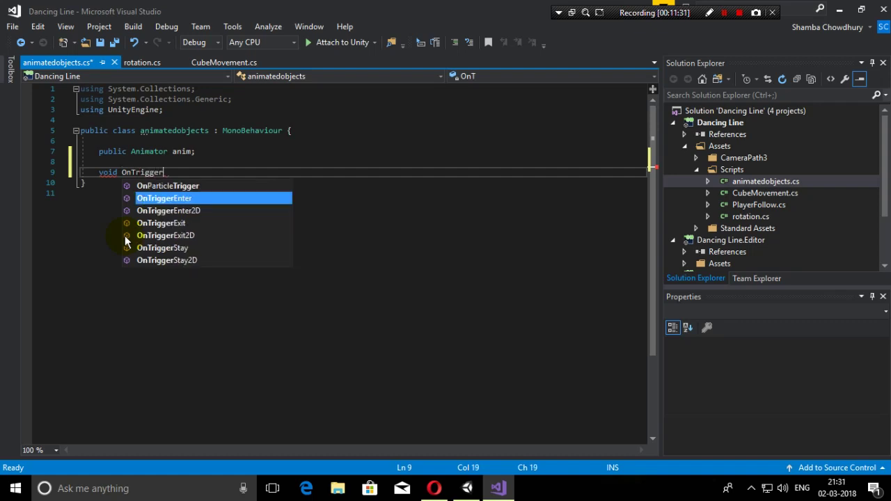
{"action": "key", "text": "Tab"}
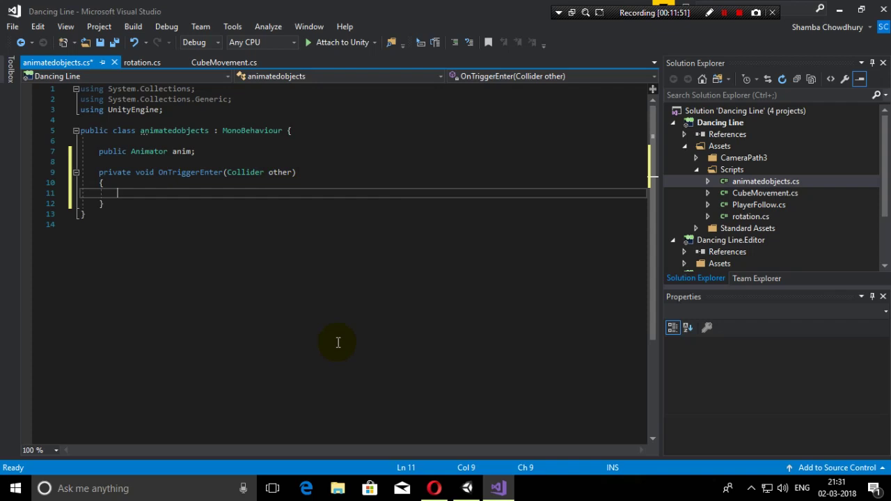
Inside OnTriggerEnter, add an if block that checks whether other.tag equals "Player".
{"action": "type", "text": "if"}
{"action": "type", "text": "(other"}
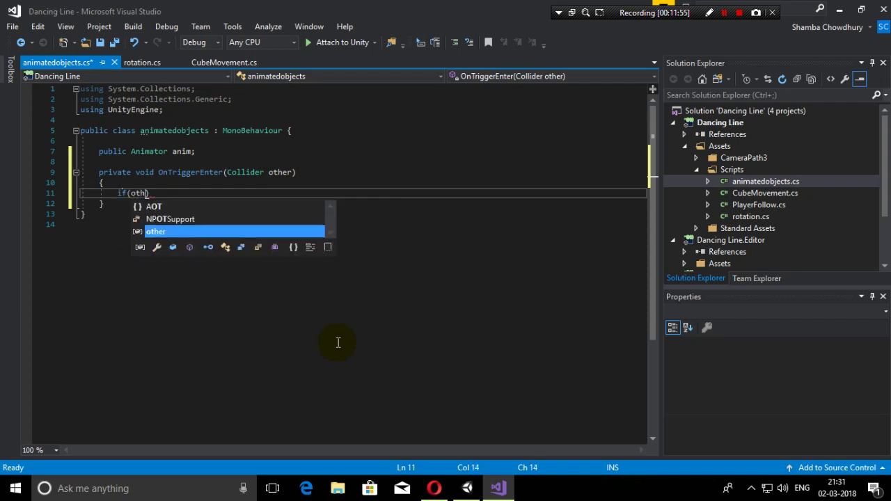
{"action": "type", "text": ".tag"}
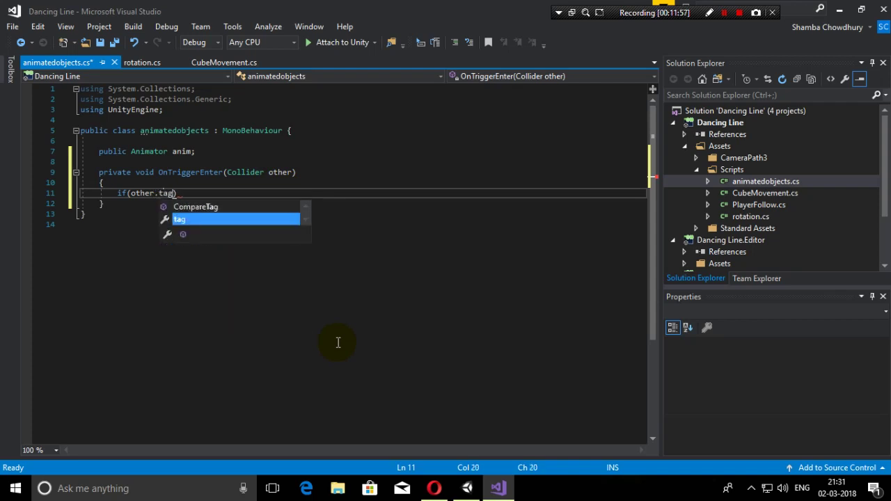
{"action": "type", "text": " == \""}
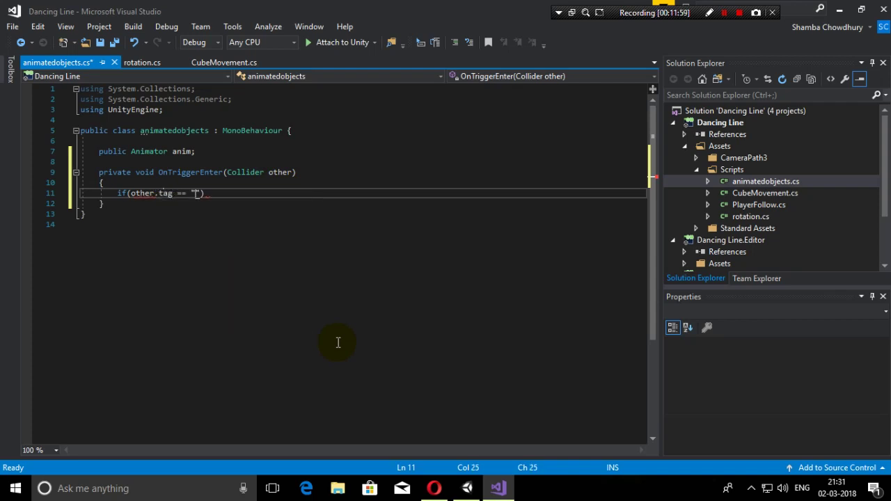
{"action": "type", "text": "Player\")"}
{"action": "key", "text": "Return"}
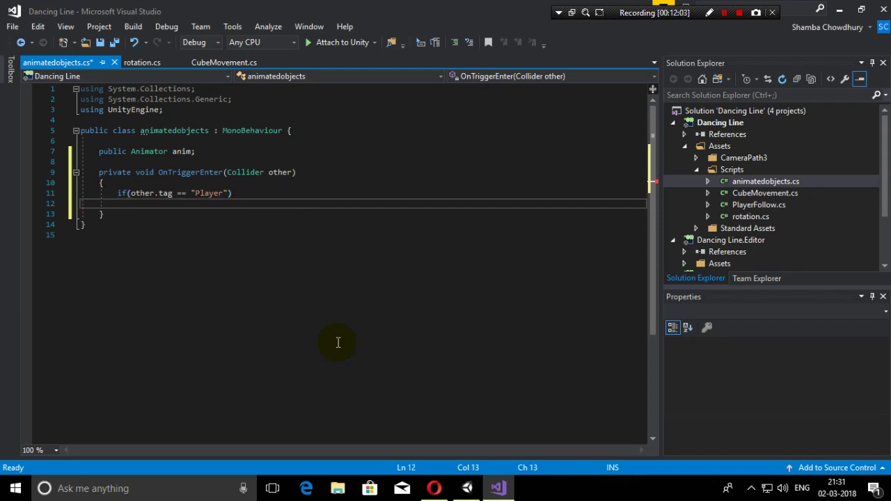
{"action": "type", "text": "{"}
{"action": "key", "text": "Return"}
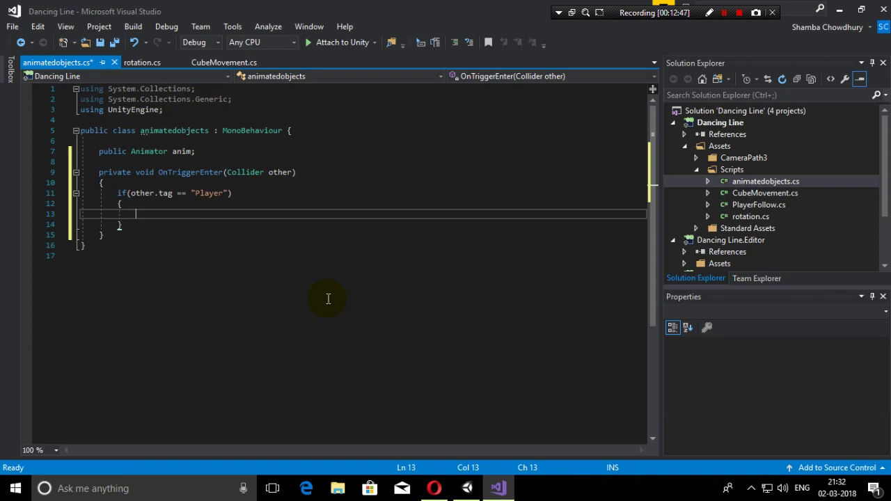
Begin a SetBool call on anim inside the Player tag check.
{"action": "type", "text": "anim"}
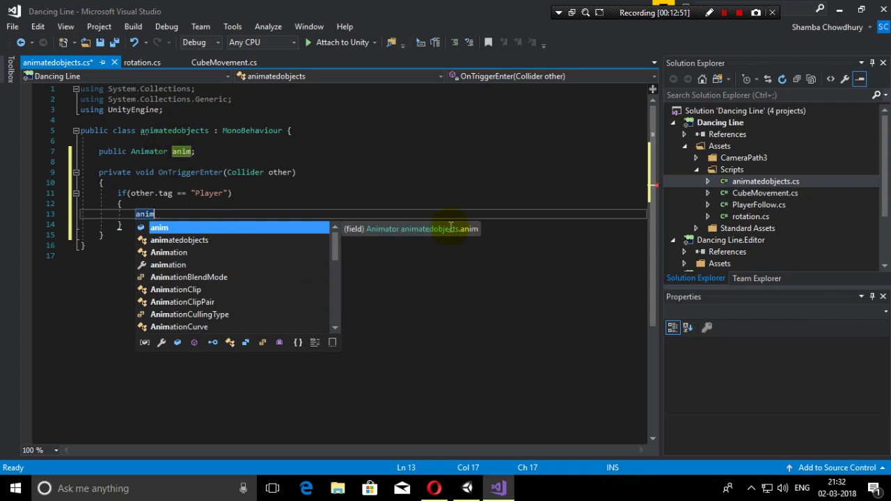
{"action": "type", "text": ".set"}
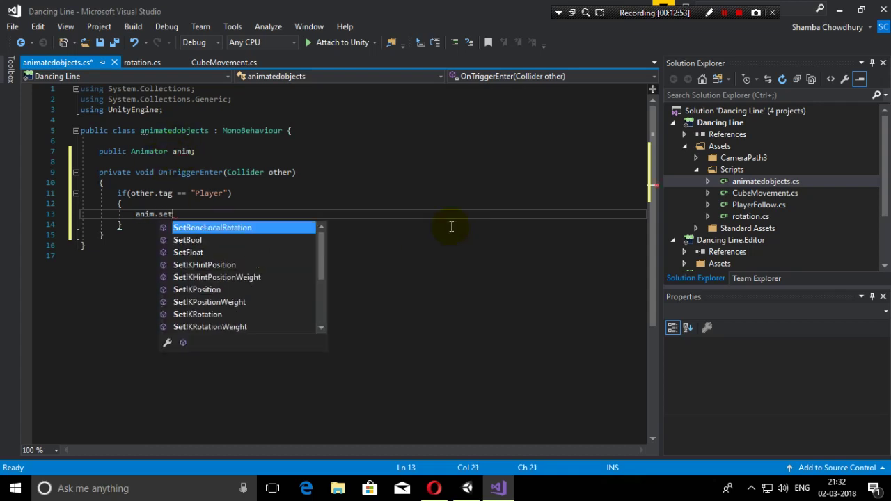
{"action": "key", "text": "Down"}
{"action": "key", "text": "Tab"}
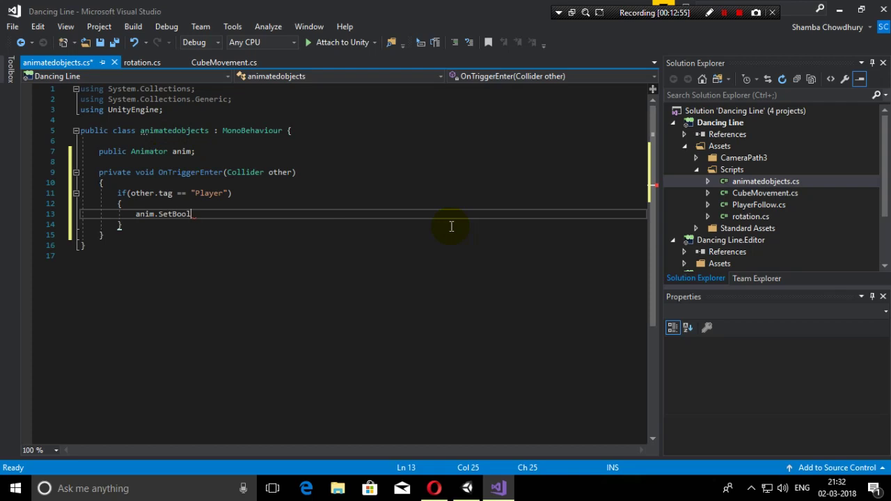
{"action": "type", "text": "("}
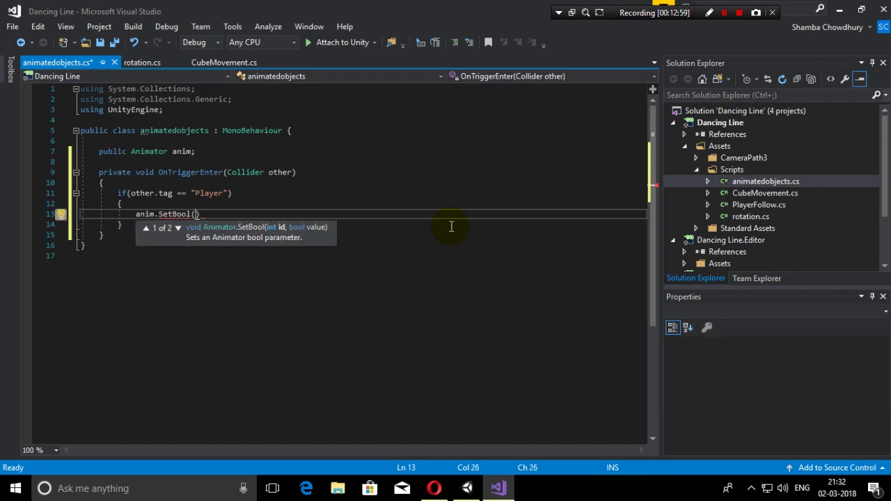
{"action": "type", "text": "down"}
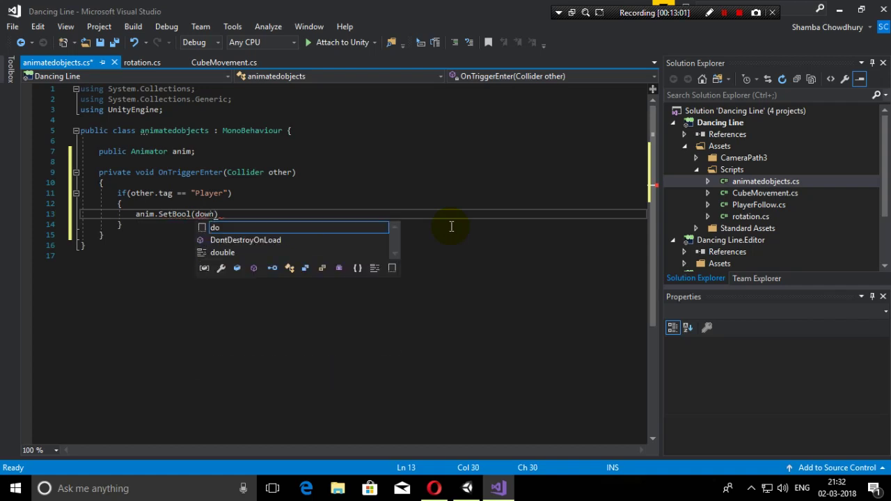
{"action": "key", "text": "BackSpace"}
{"action": "key", "text": "BackSpace"}
{"action": "key", "text": "BackSpace"}
{"action": "key", "text": "BackSpace"}
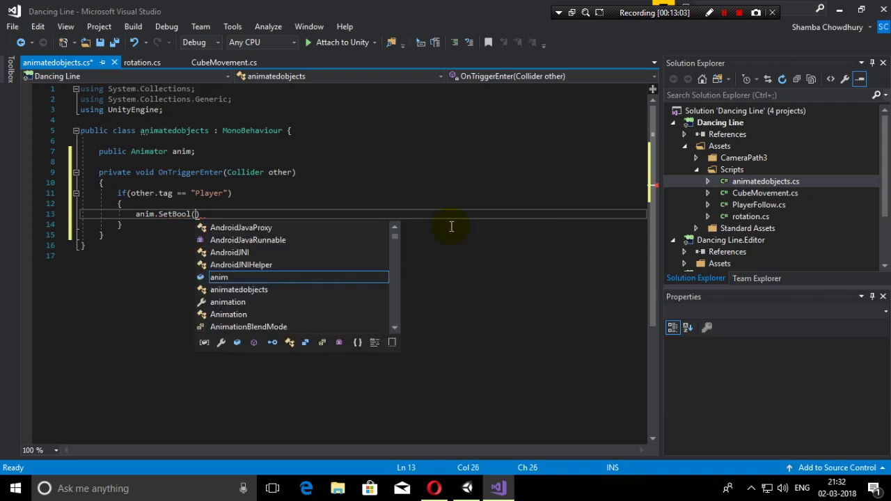
Complete the SetBool call with the arguments "down" and true, and save animatedobjects.cs.
{"action": "type", "text": "\"down"}
{"action": "left_click", "coordinate": [451, 226]}
{"action": "key", "text": "Up"}
{"action": "key", "text": "End"}
{"action": "key", "text": "Left"}
{"action": "type", "text": ", tr"}
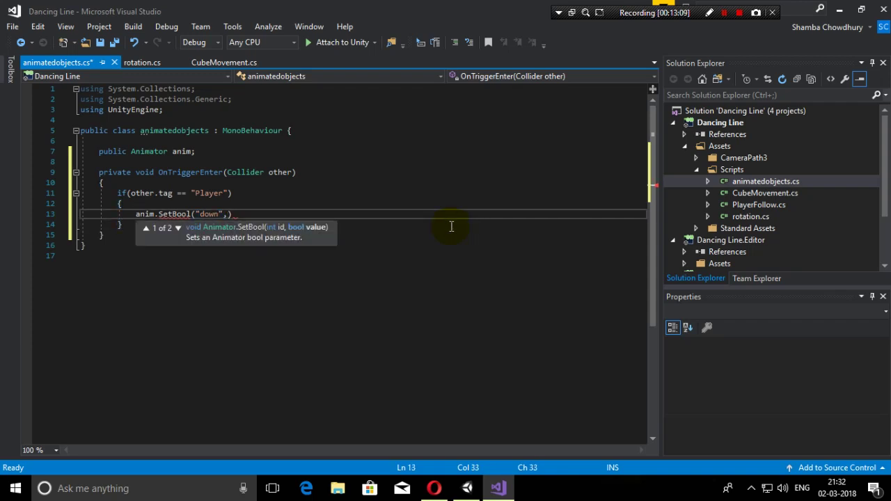
{"action": "type", "text": "ue"}
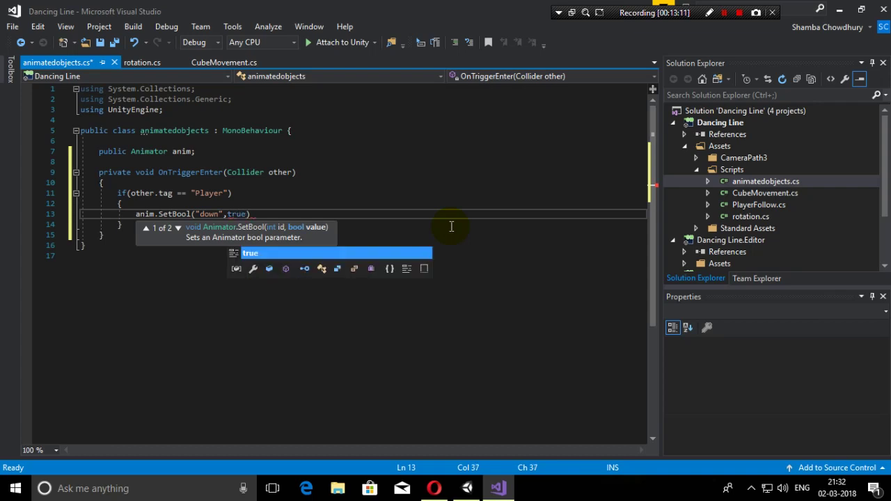
{"action": "type", "text": ");"}
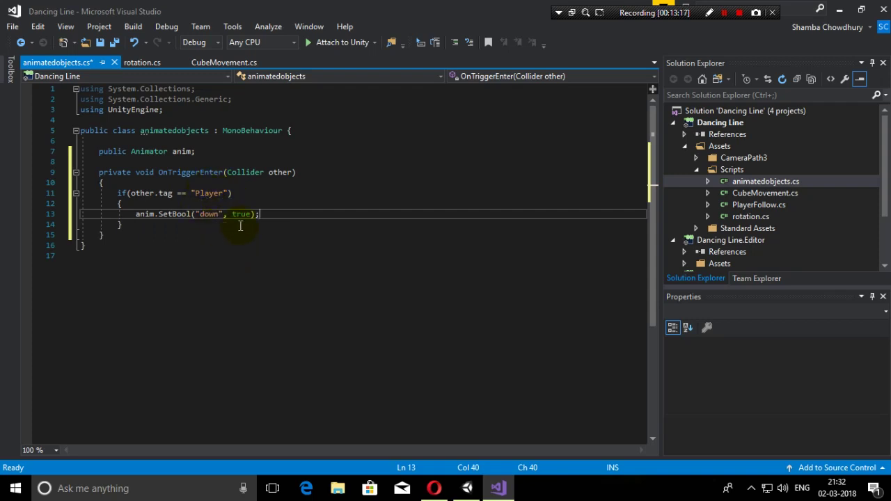
{"action": "left_click", "coordinate": [121, 238]}
{"action": "key", "text": "ctrl+s"}
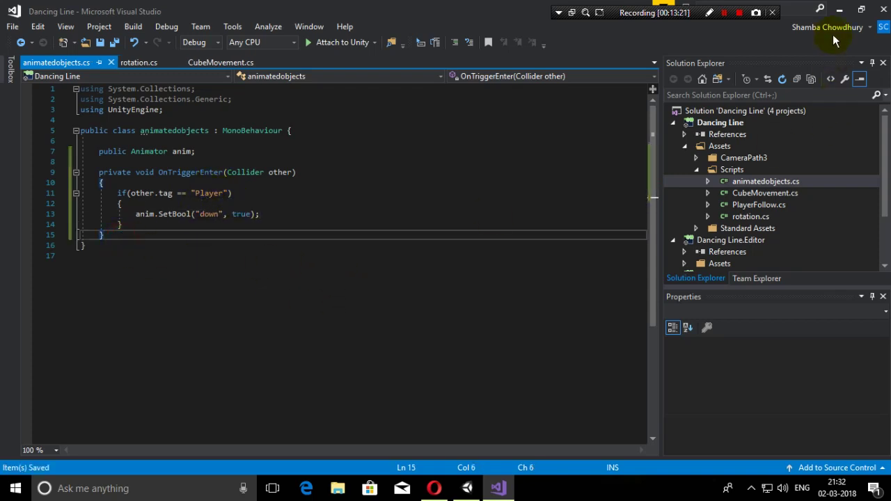
Switch to Unity and add the animatedobjects script as a component of the trigger object.
{"action": "left_click", "coordinate": [467, 488]}
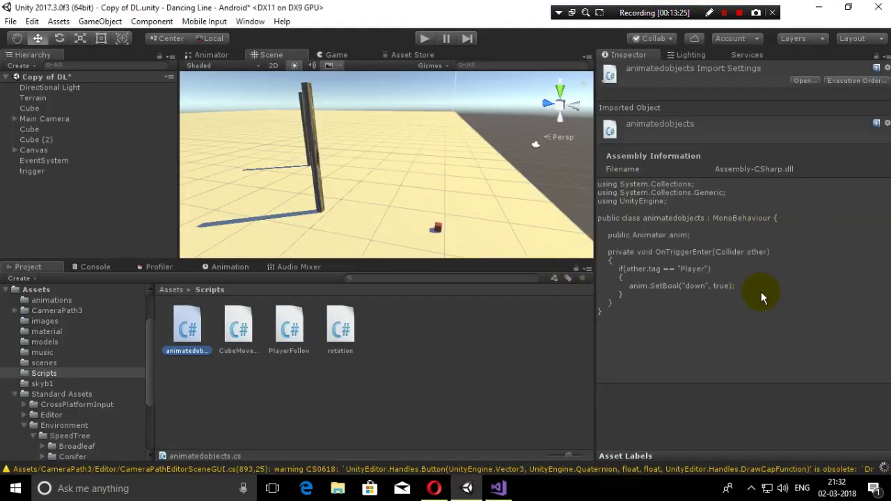
{"action": "left_click", "coordinate": [32, 170]}
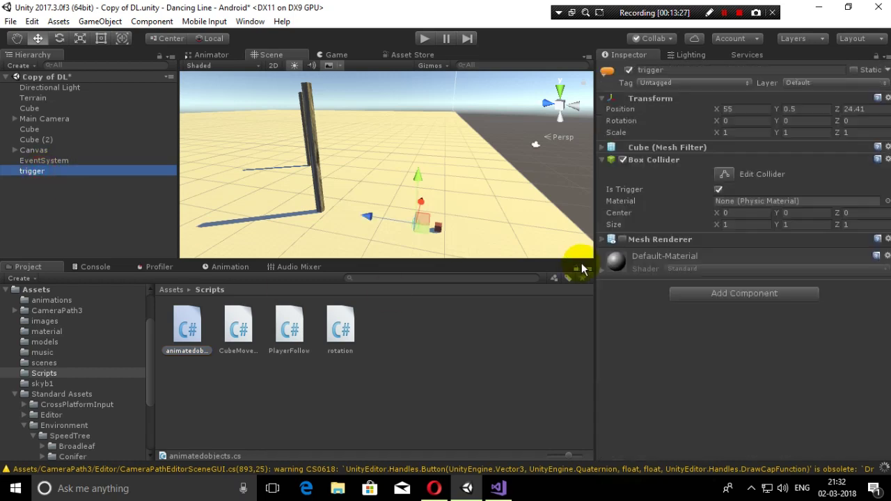
{"action": "left_click", "coordinate": [724, 295]}
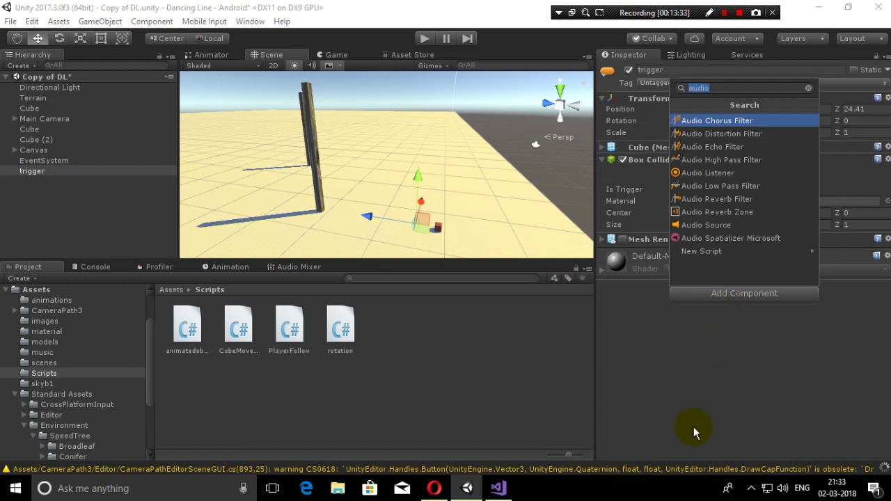
{"action": "type", "text": "anima"}
{"action": "left_click", "coordinate": [729, 121]}
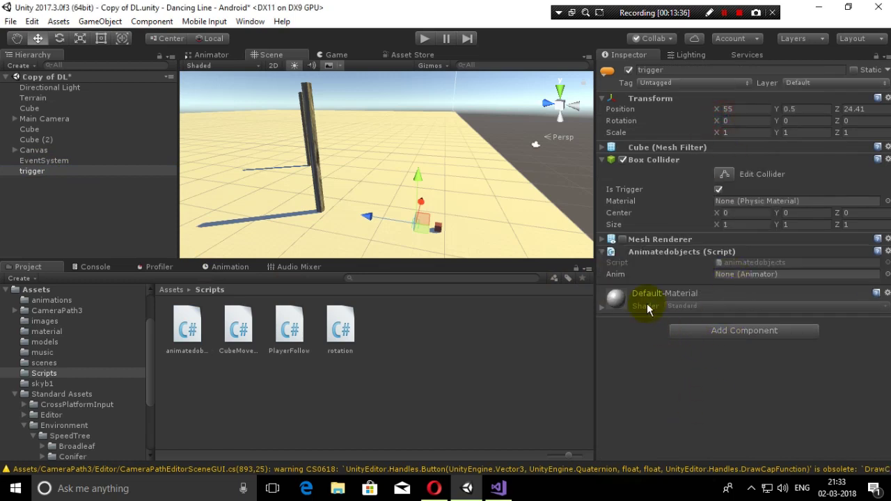
Assign the Cube's Animator to the Anim field of the trigger's Animatedobjects script.
{"action": "left_click", "coordinate": [886, 276]}
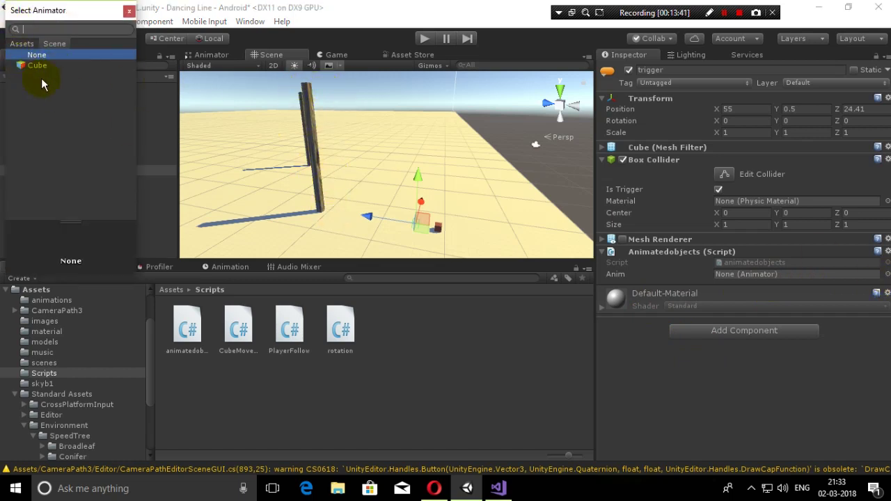
{"action": "left_click", "coordinate": [38, 66]}
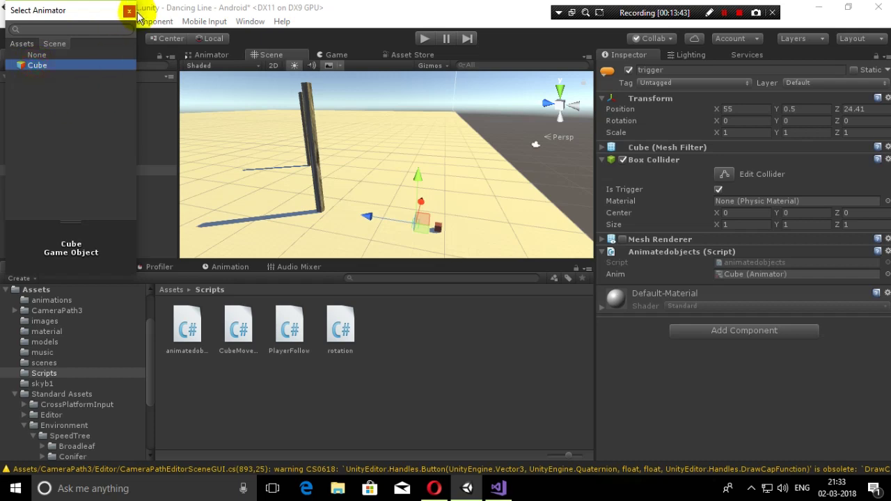
{"action": "left_click", "coordinate": [129, 11]}
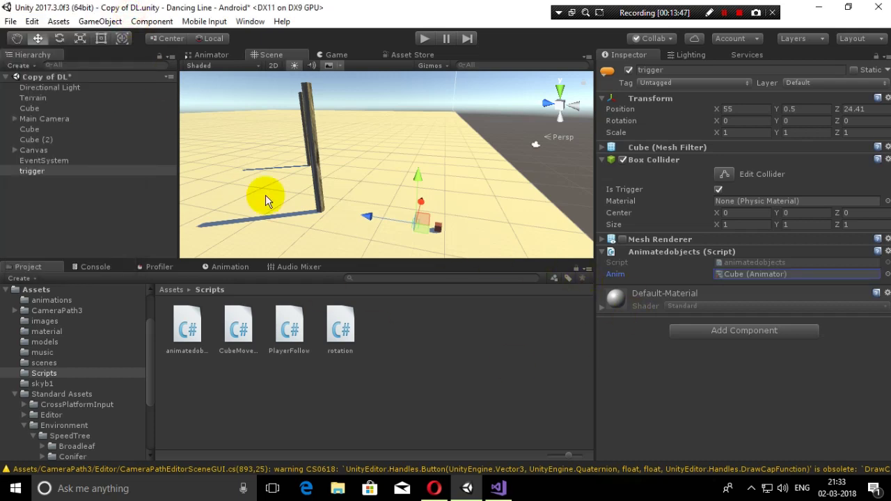
Inspect the player Cube's tag and playtest the game, steering the line through the trigger towards the obstacle.
{"action": "left_click", "coordinate": [31, 109]}
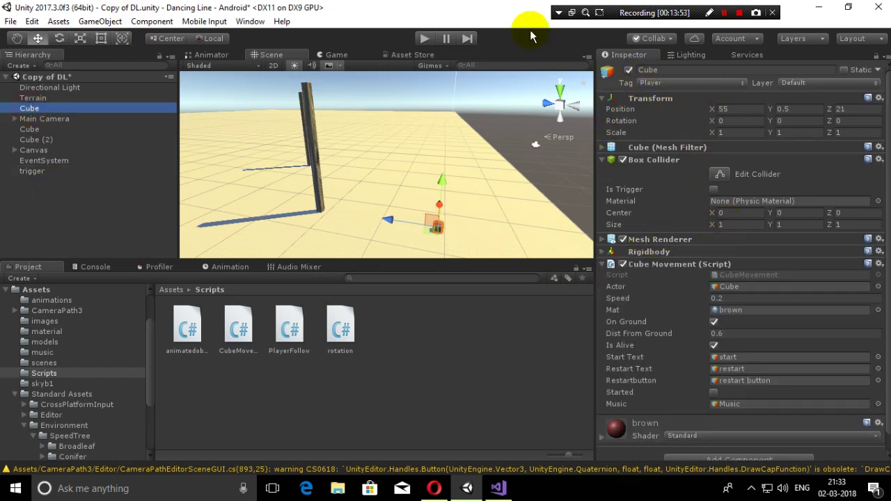
{"action": "left_click", "coordinate": [424, 39]}
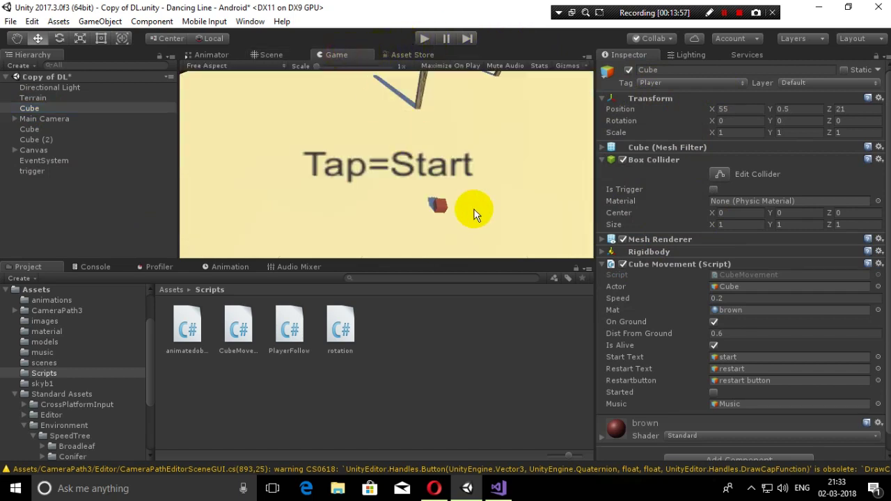
{"action": "left_click", "coordinate": [427, 42]}
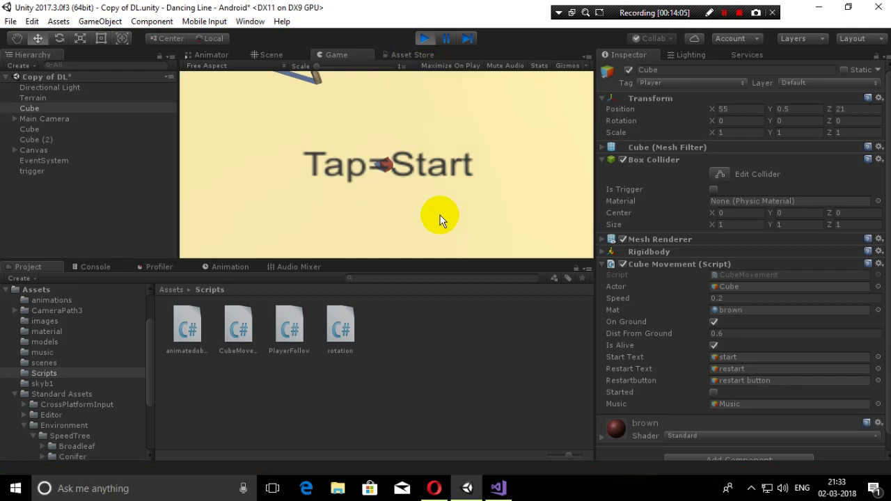
{"action": "left_click", "coordinate": [440, 220]}
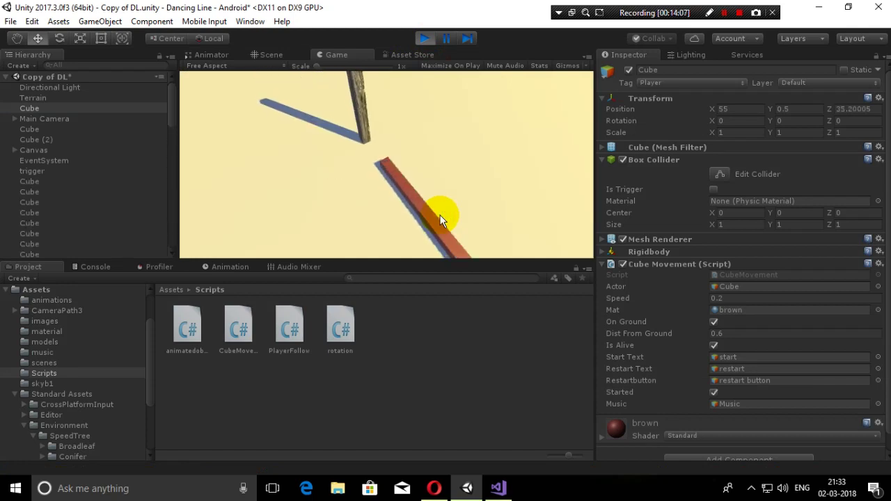
{"action": "left_click", "coordinate": [440, 220]}
{"action": "left_click", "coordinate": [440, 220]}
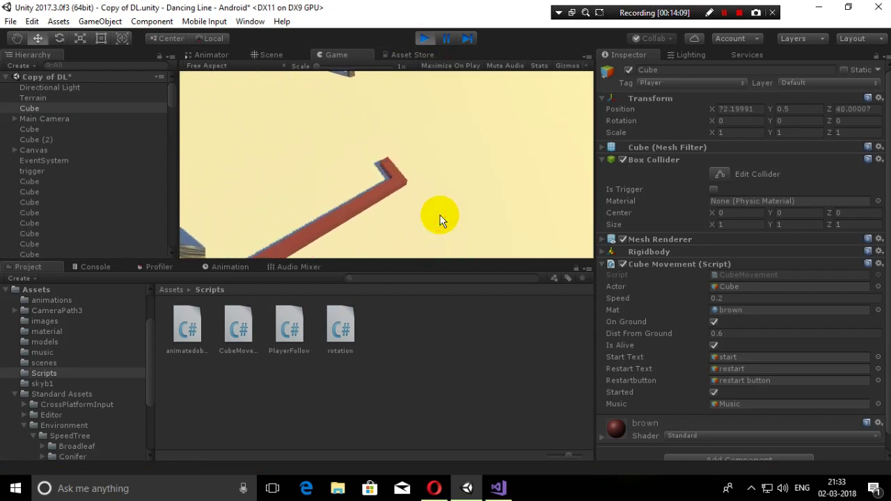
{"action": "left_click", "coordinate": [440, 220]}
{"action": "left_click", "coordinate": [425, 39]}
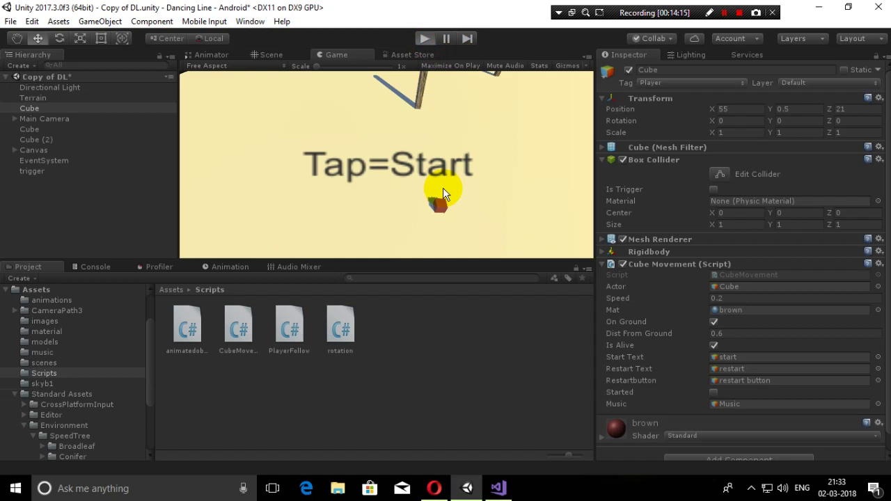
Playtest again, running straight into the obstacle, restarting and steering the line in a zigzag before exiting play mode.
{"action": "key", "text": "ctrl+p"}
{"action": "left_click", "coordinate": [443, 187]}
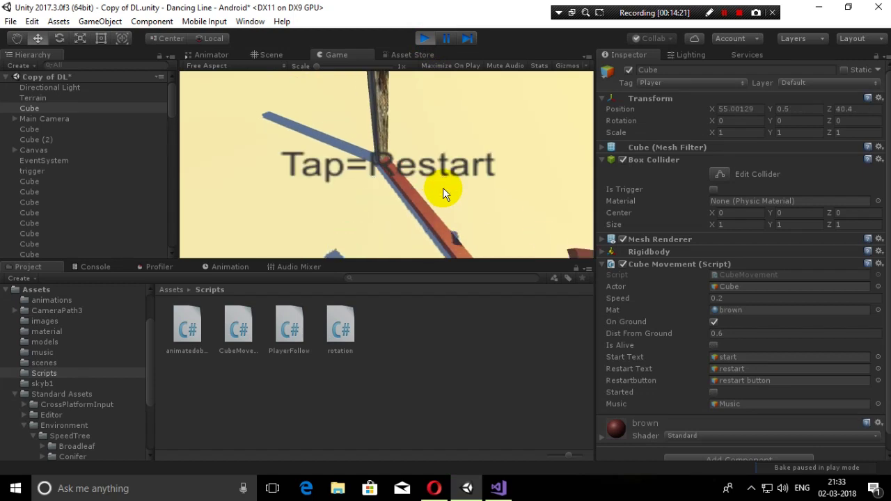
{"action": "left_click", "coordinate": [443, 187]}
{"action": "left_click", "coordinate": [442, 187]}
{"action": "left_click", "coordinate": [442, 187]}
{"action": "left_click", "coordinate": [443, 187]}
{"action": "left_click", "coordinate": [442, 187]}
{"action": "left_click", "coordinate": [443, 187]}
{"action": "left_click", "coordinate": [443, 187]}
{"action": "left_click", "coordinate": [442, 188]}
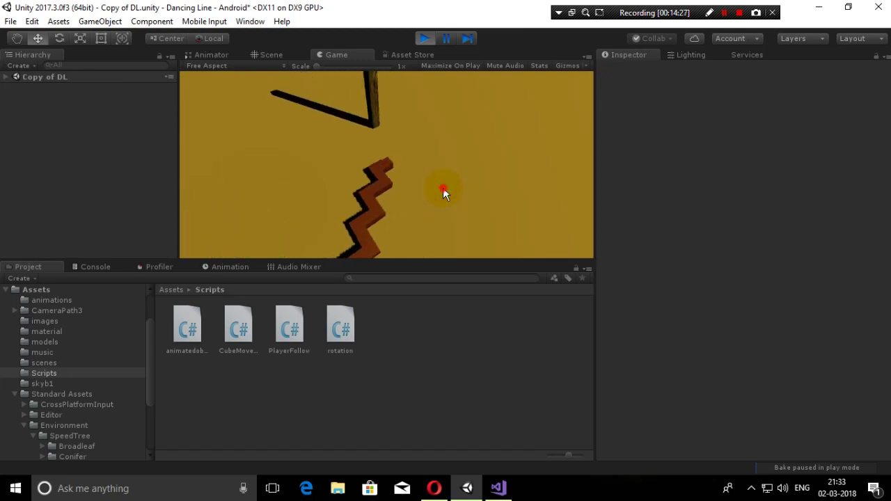
{"action": "left_click", "coordinate": [442, 187]}
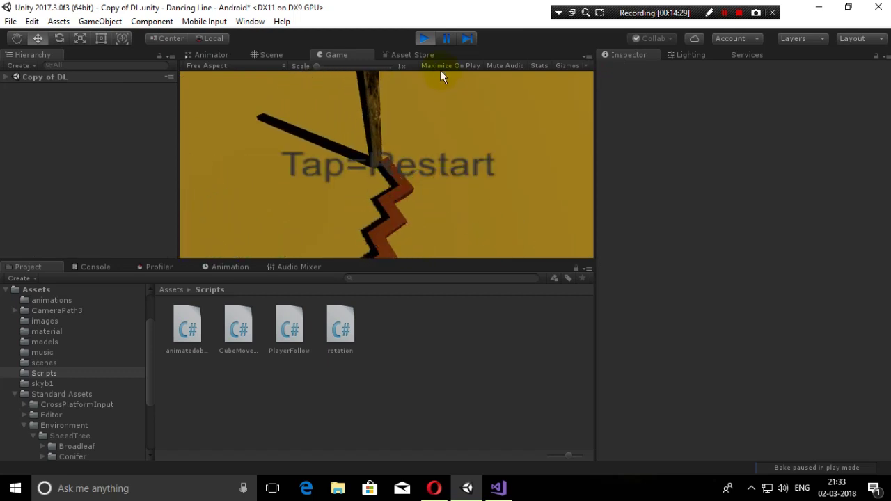
{"action": "left_click", "coordinate": [424, 38]}
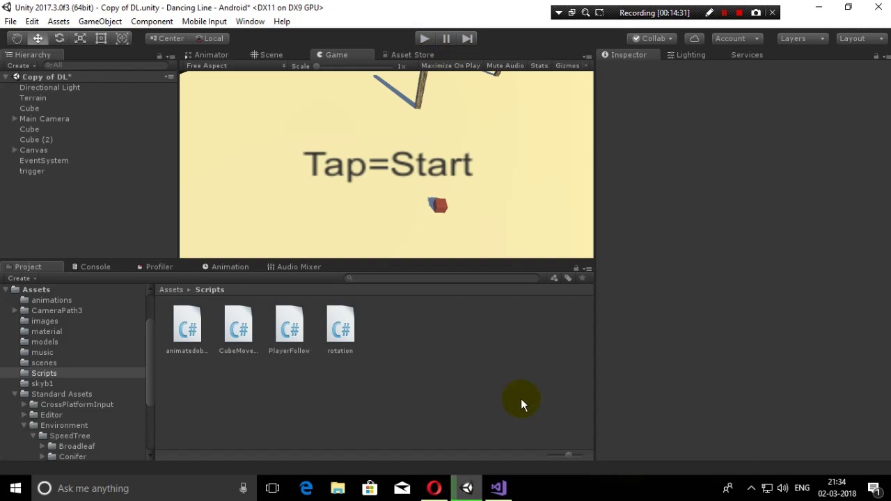